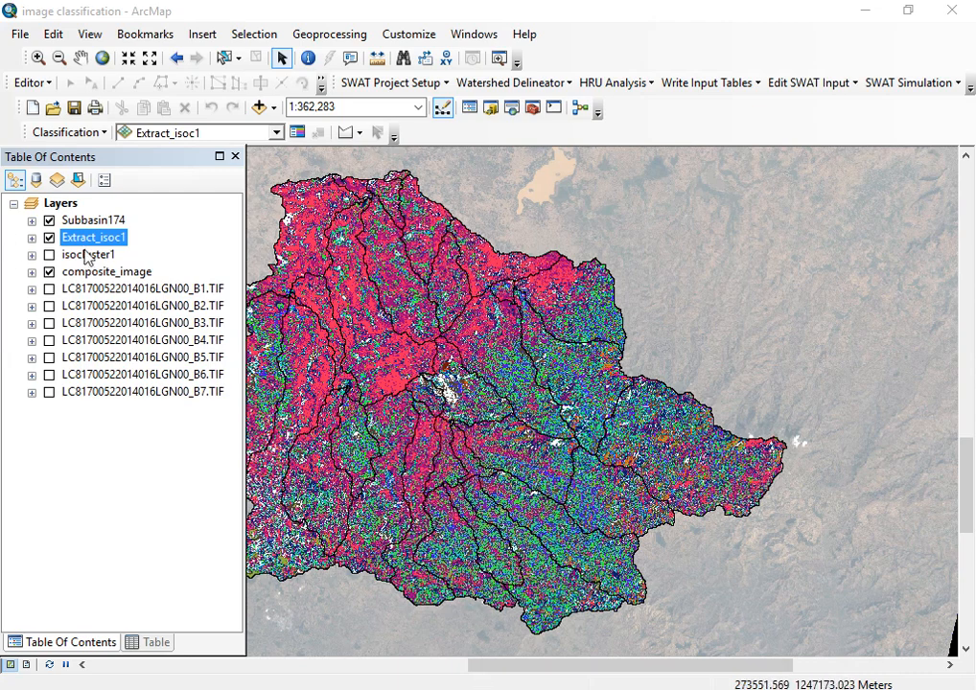
- Expand the Extract_isoc1 layer to list its class values and select the layer
left_click(27, 240)
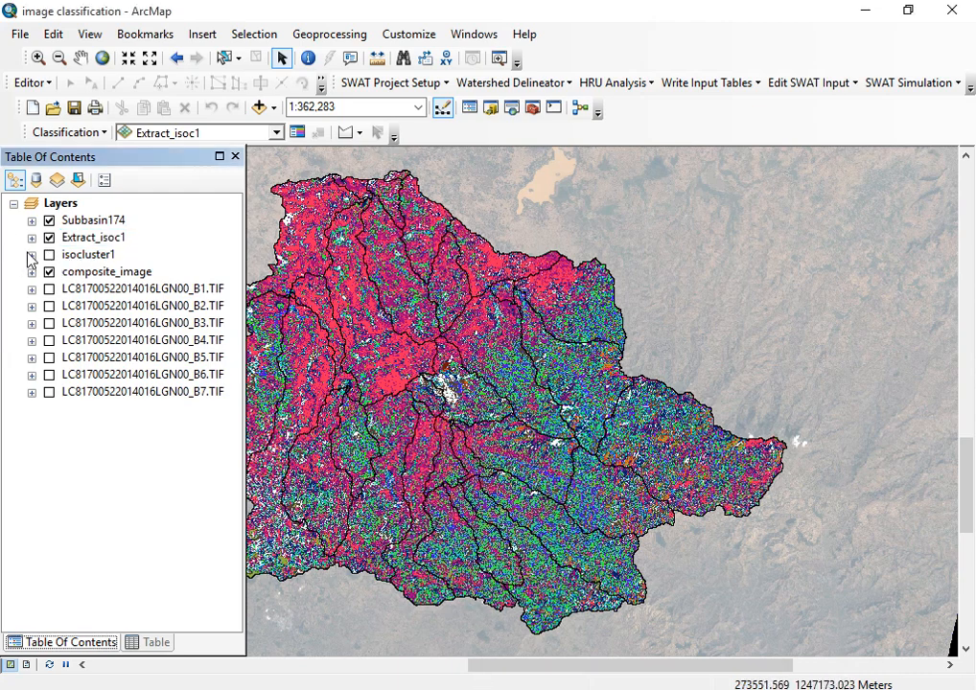
left_click(32, 237)
left_click(105, 240)
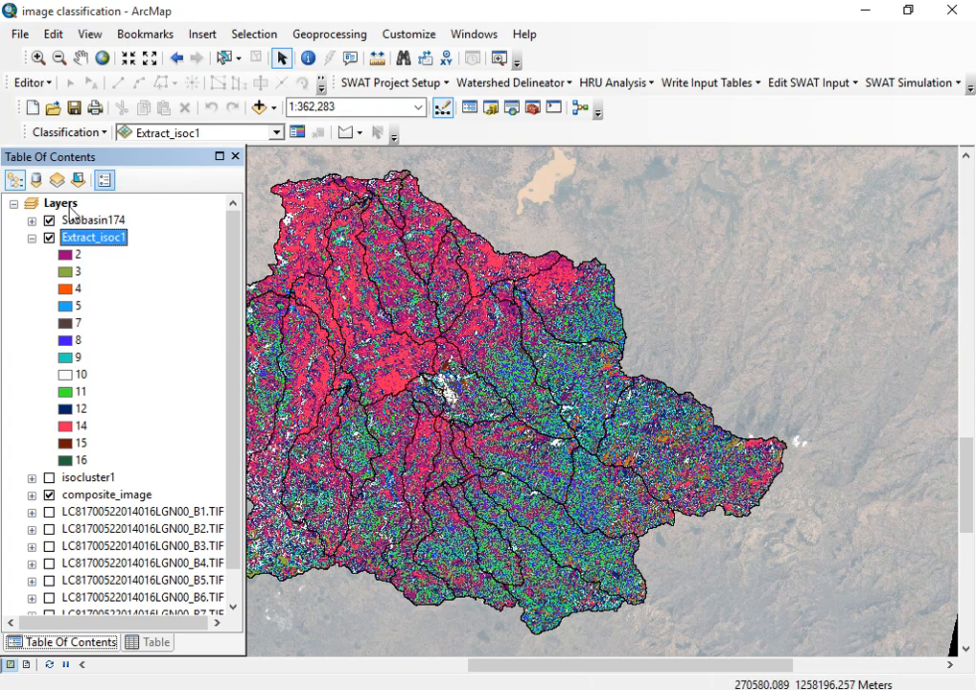
left_click(122, 222)
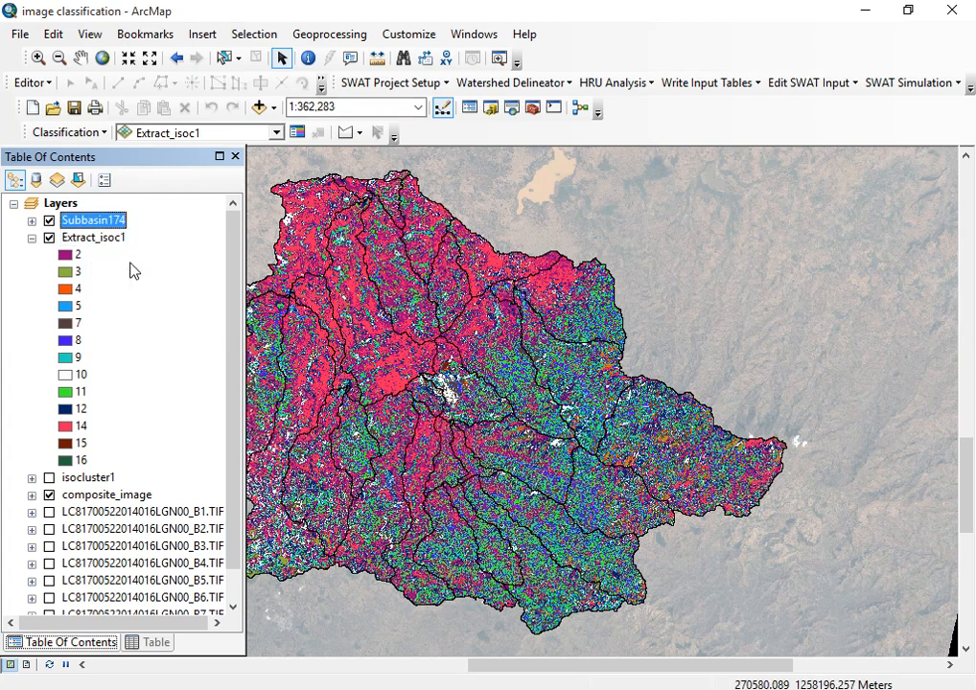
left_click(100, 239)
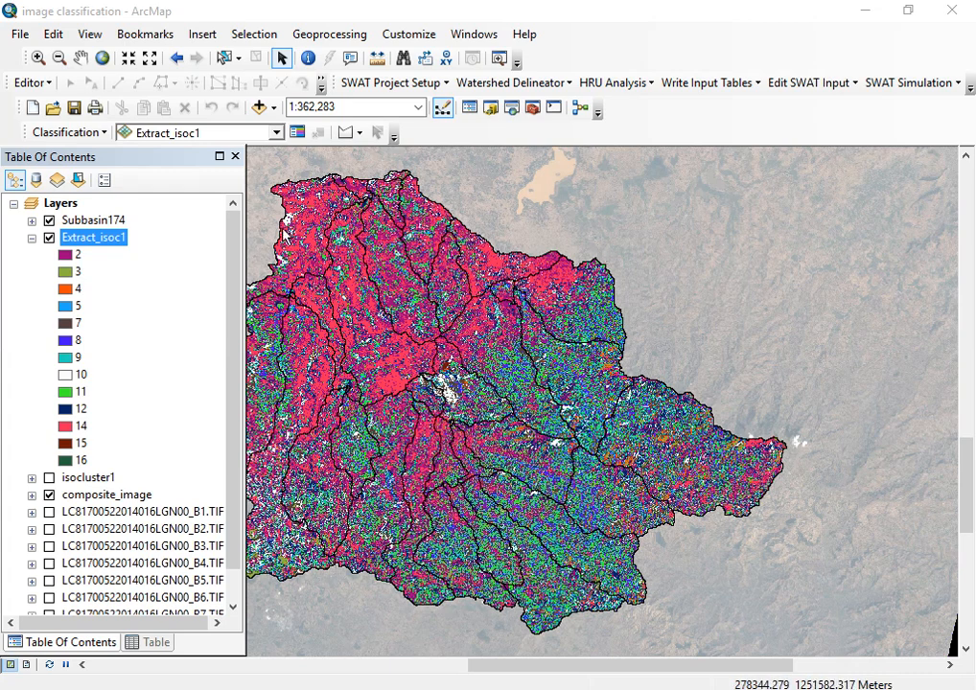
- Hide the Extract_isoc1 layer and examine the water body inside the subbasin boundaries on the composite image at 1:50,000
left_click(48, 238)
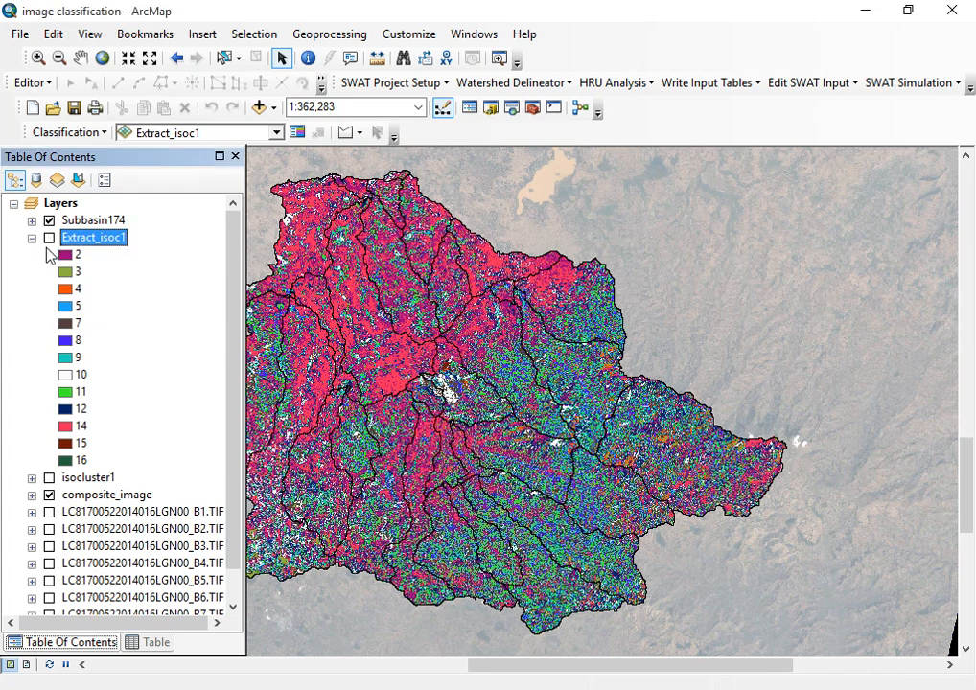
left_click(96, 221)
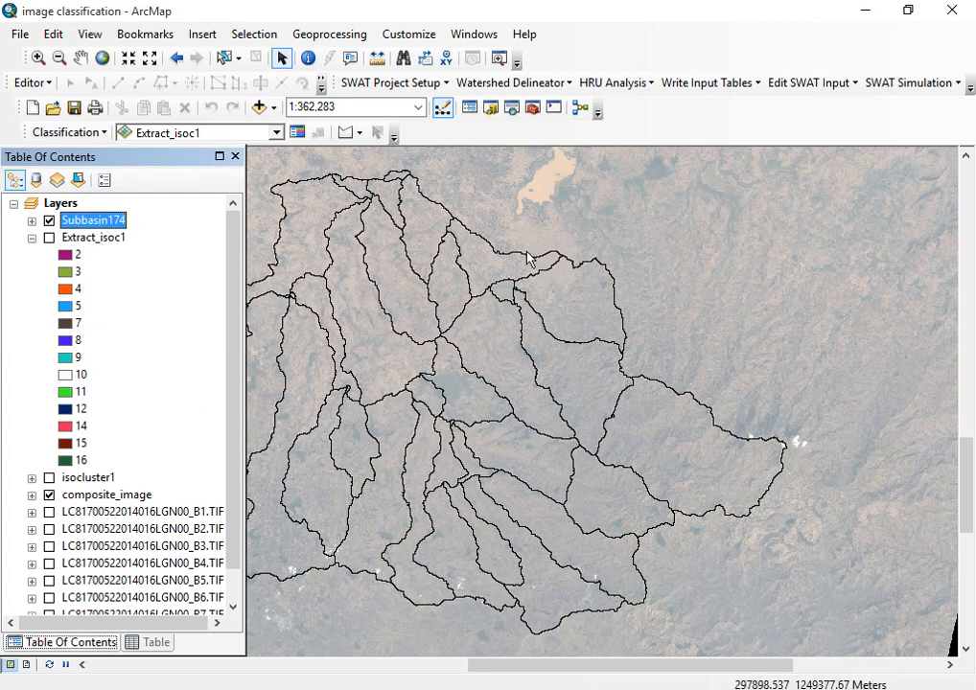
scroll(630, 318, "up", 1)
scroll(630, 317, "up", 1)
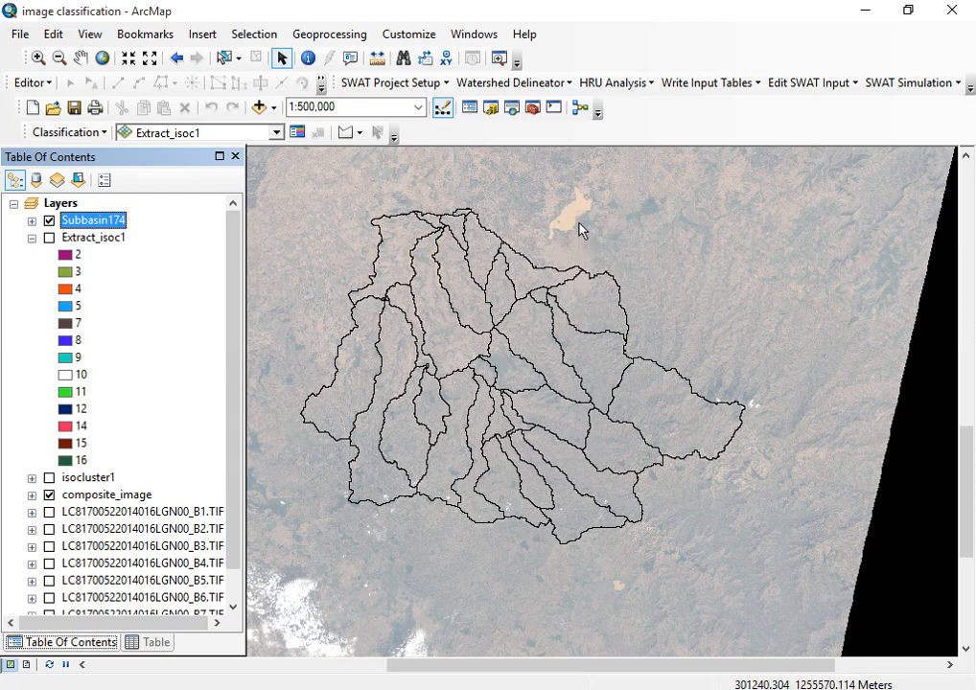
scroll(505, 374, "down", 2)
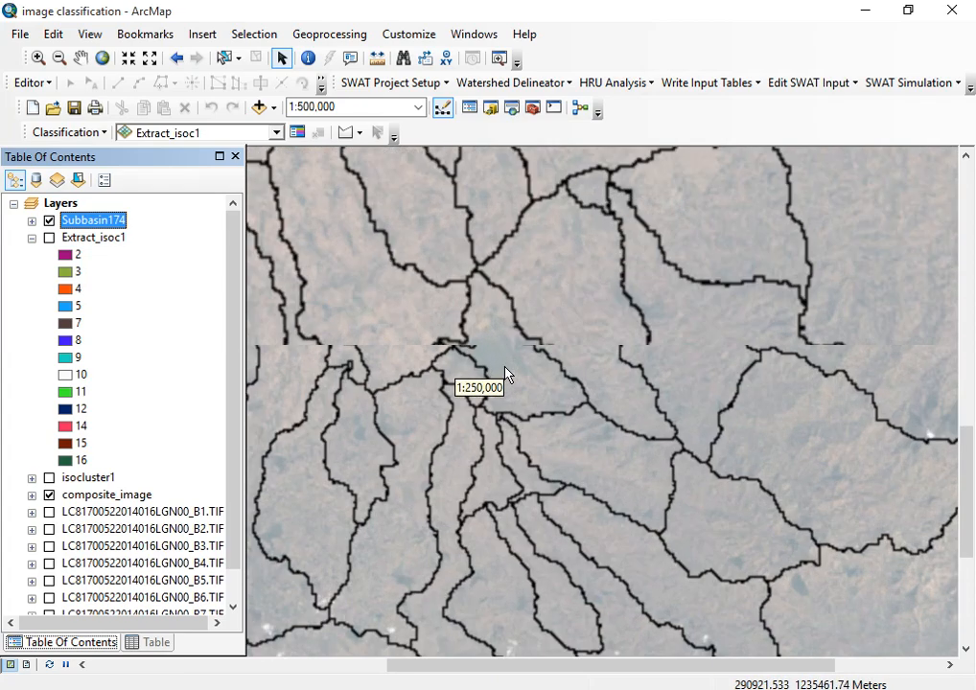
scroll(486, 359, "down", 1)
scroll(491, 355, "down", 3)
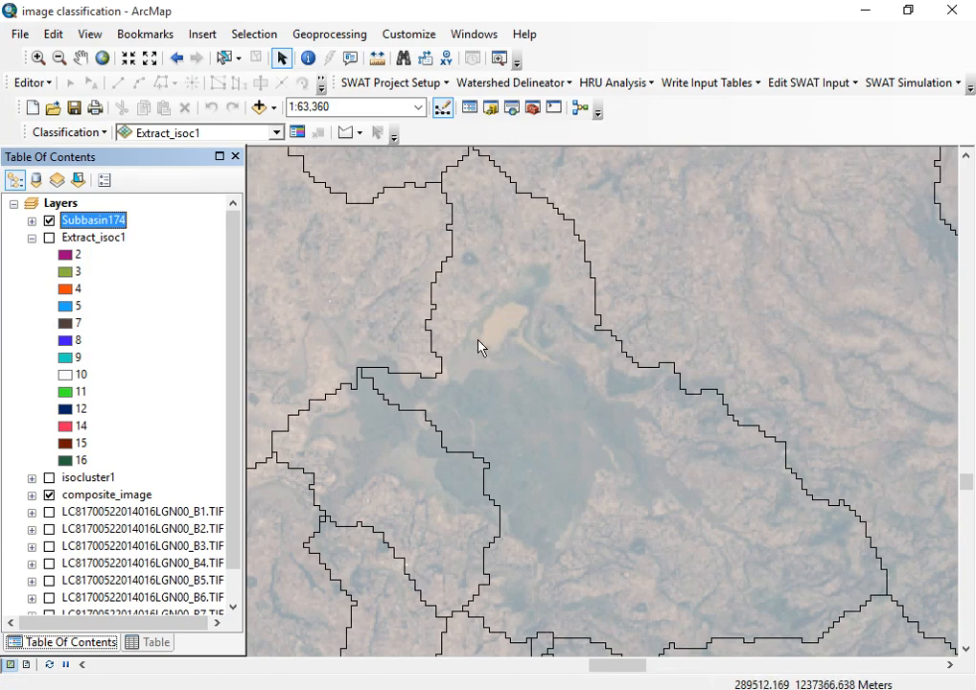
scroll(484, 346, "down", 1)
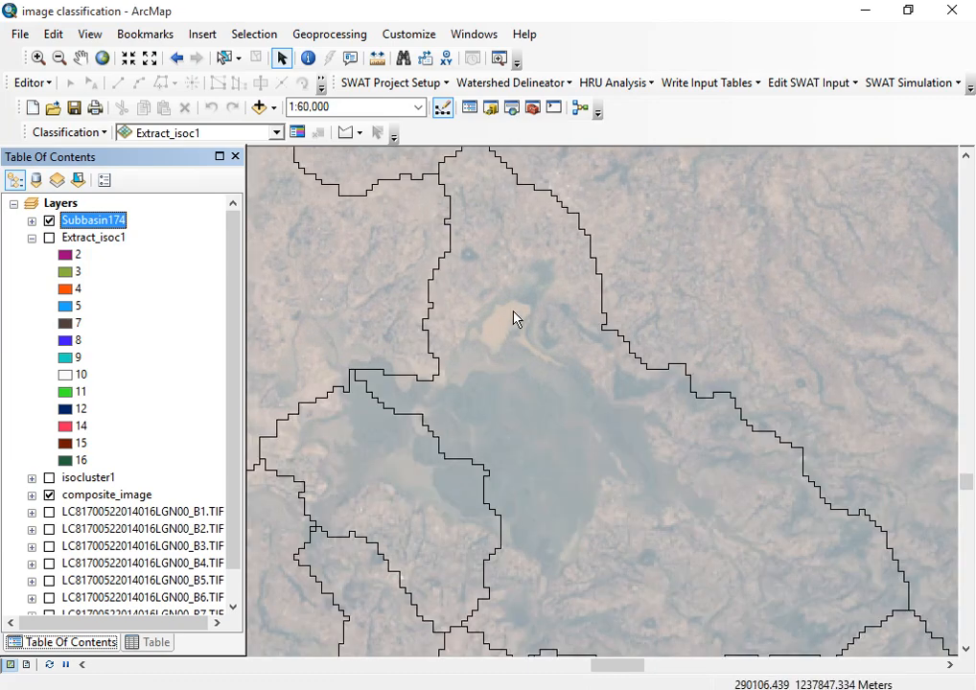
scroll(513, 319, "down", 1)
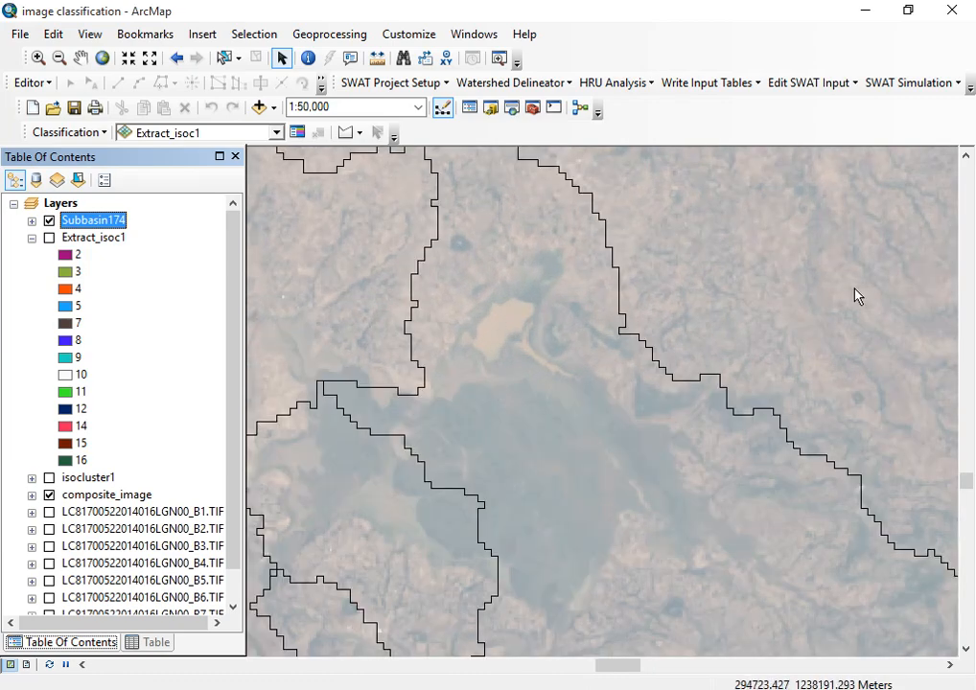
- Examine the terrain north of the water body and the water body itself on the composite image at 1:40,000
left_click(967, 434)
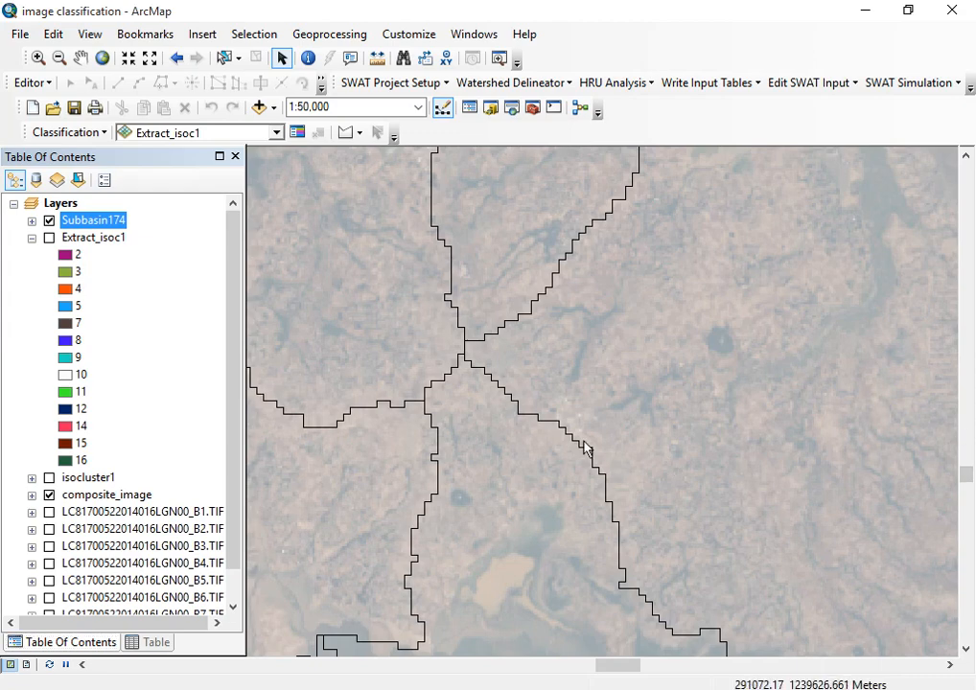
scroll(583, 449, "down", 2)
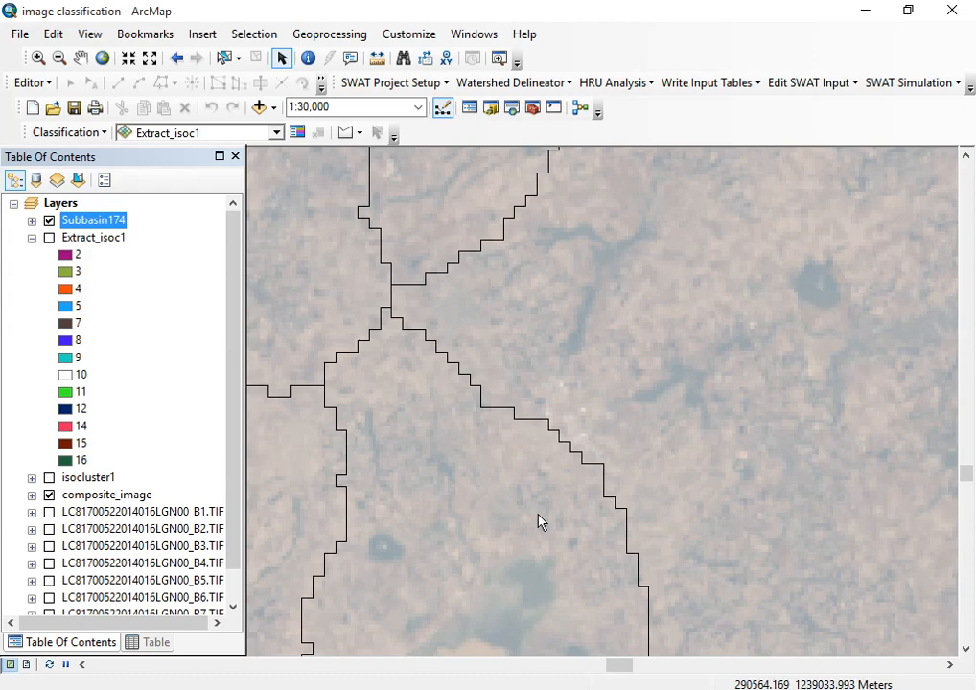
scroll(604, 537, "up", 2)
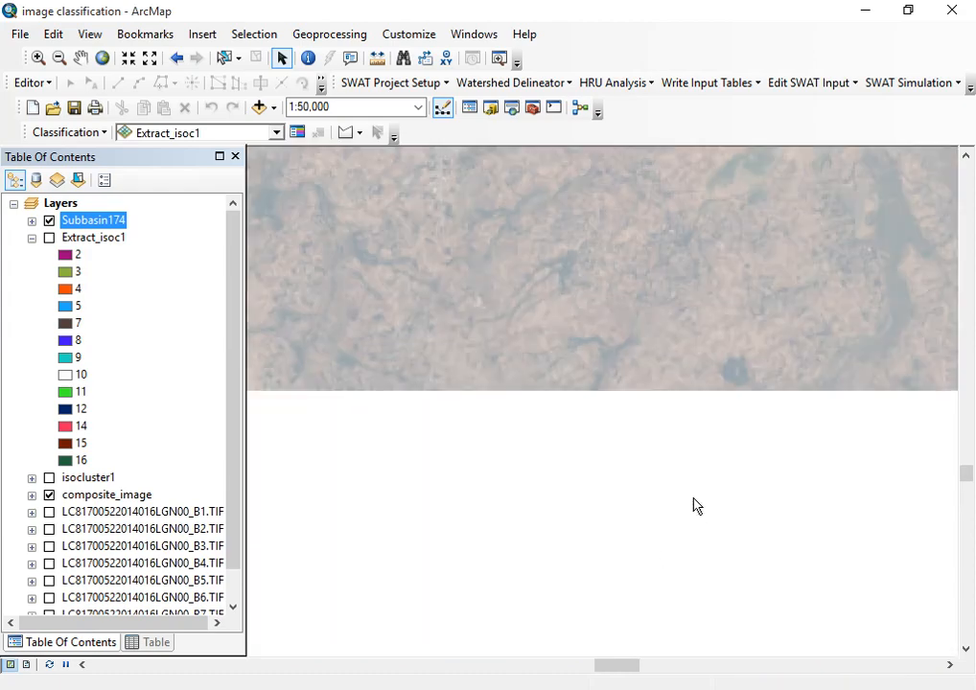
scroll(441, 529, "down", 3)
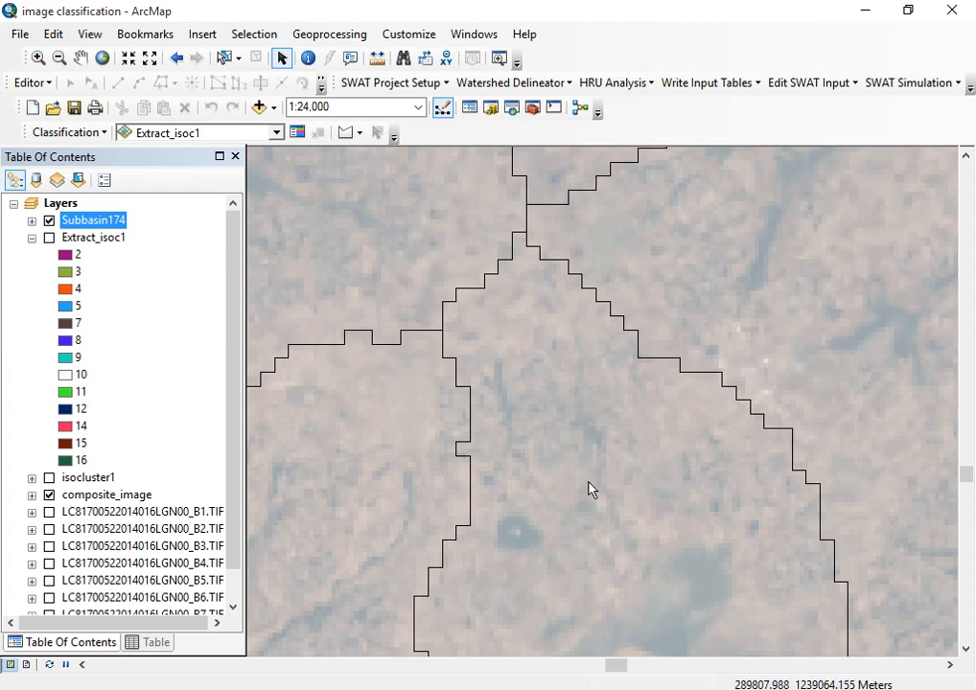
scroll(540, 504, "down", 3)
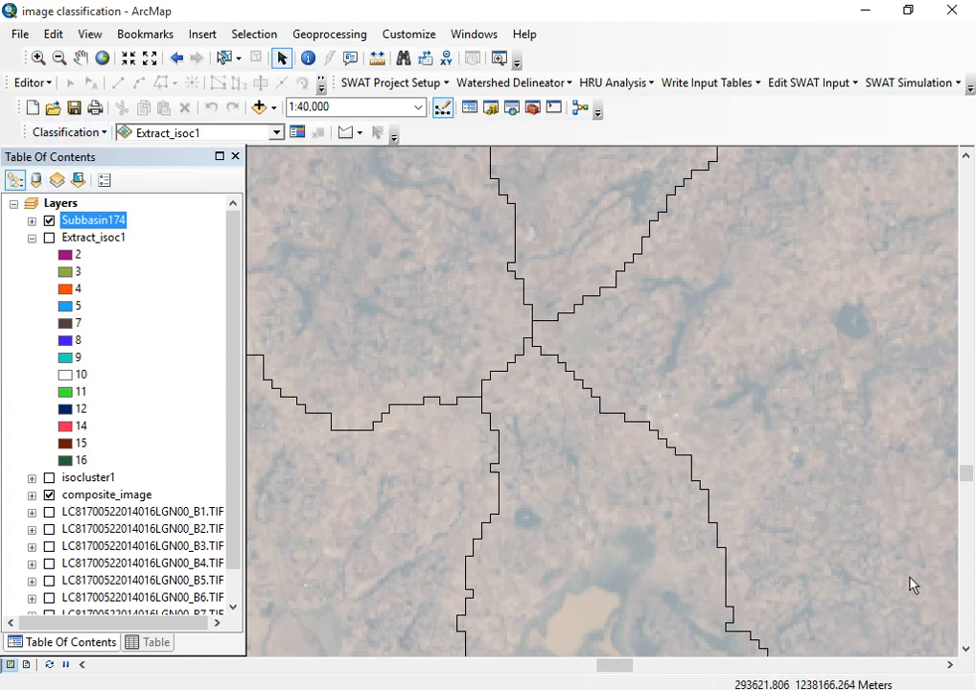
left_click(966, 649)
left_click(966, 648)
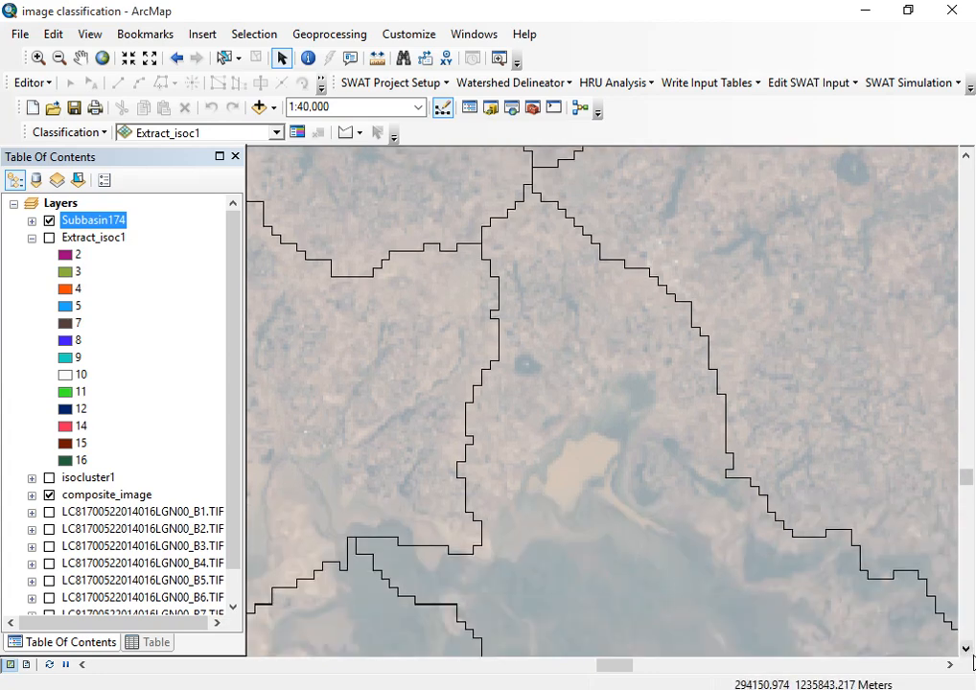
left_click(966, 649)
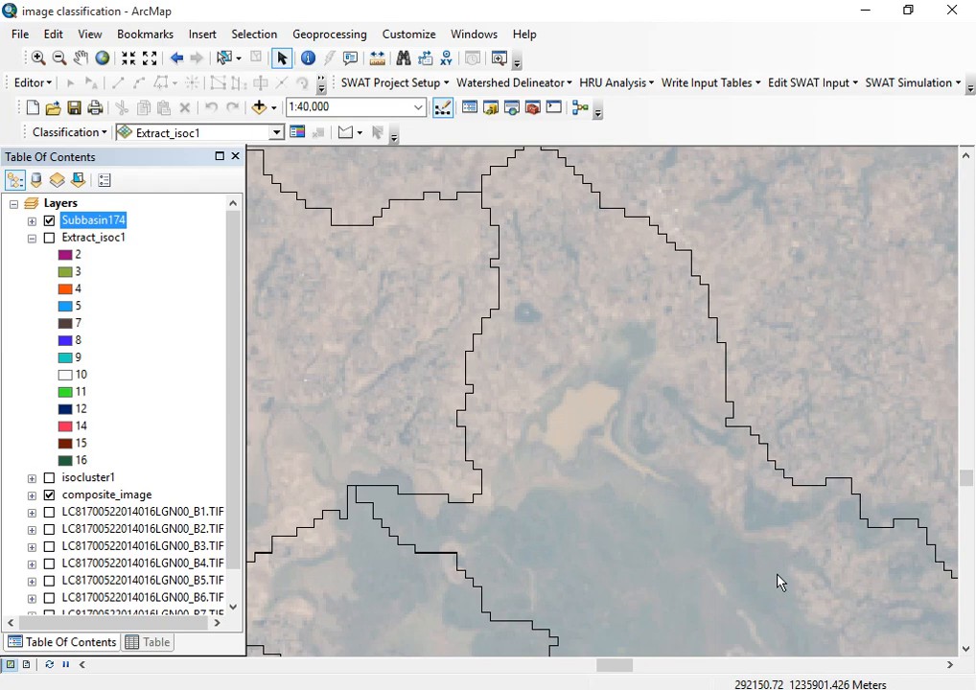
- Show, hide and show the Extract_isoc1 layer again to compare the dark brown patch with the composite image
left_click(49, 239)
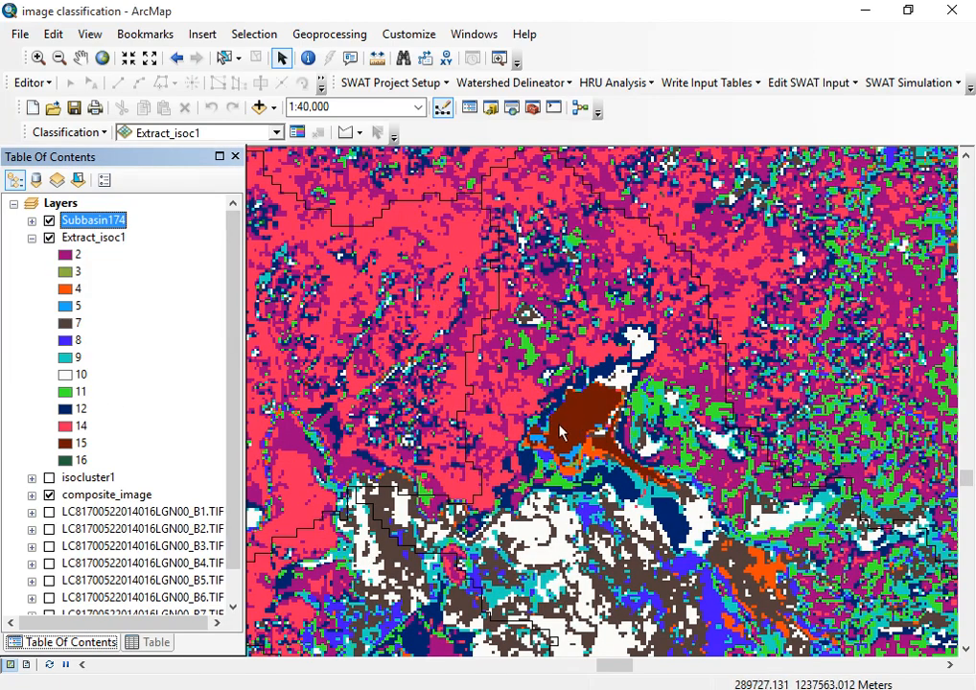
left_click(52, 239)
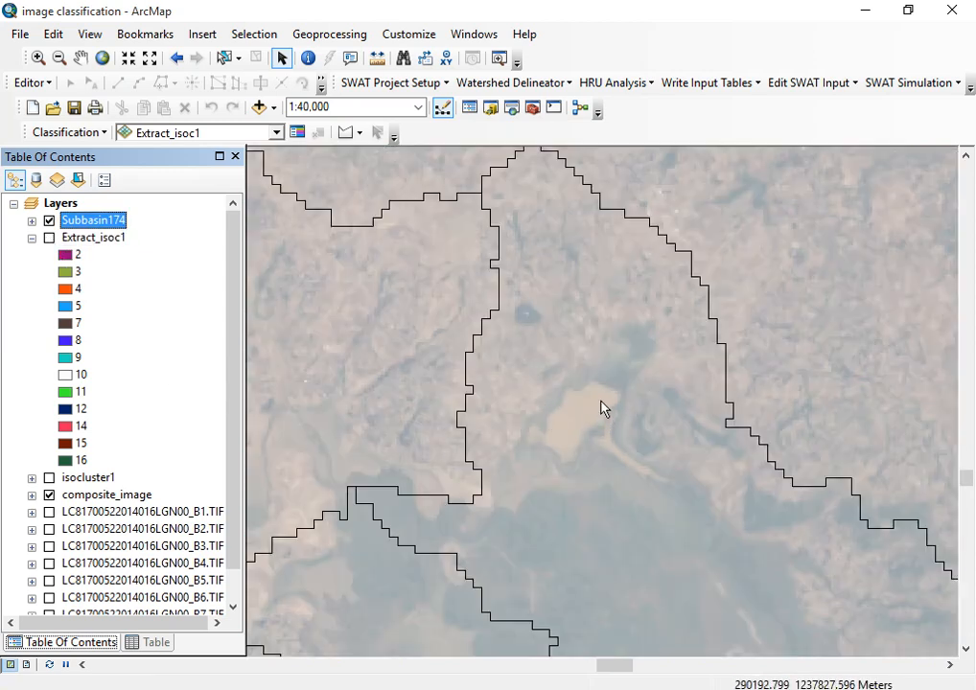
left_click(50, 239)
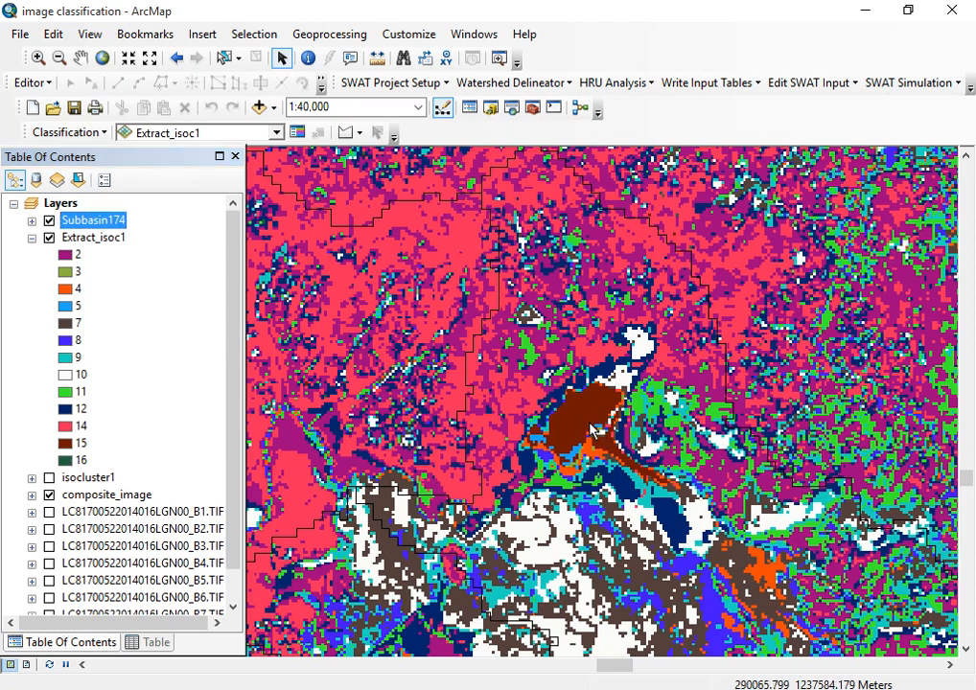
- Hide the Subbasin174 and composite_image layers and identify the pixel class of the dark brown patch in Extract_isoc1
left_click(308, 61)
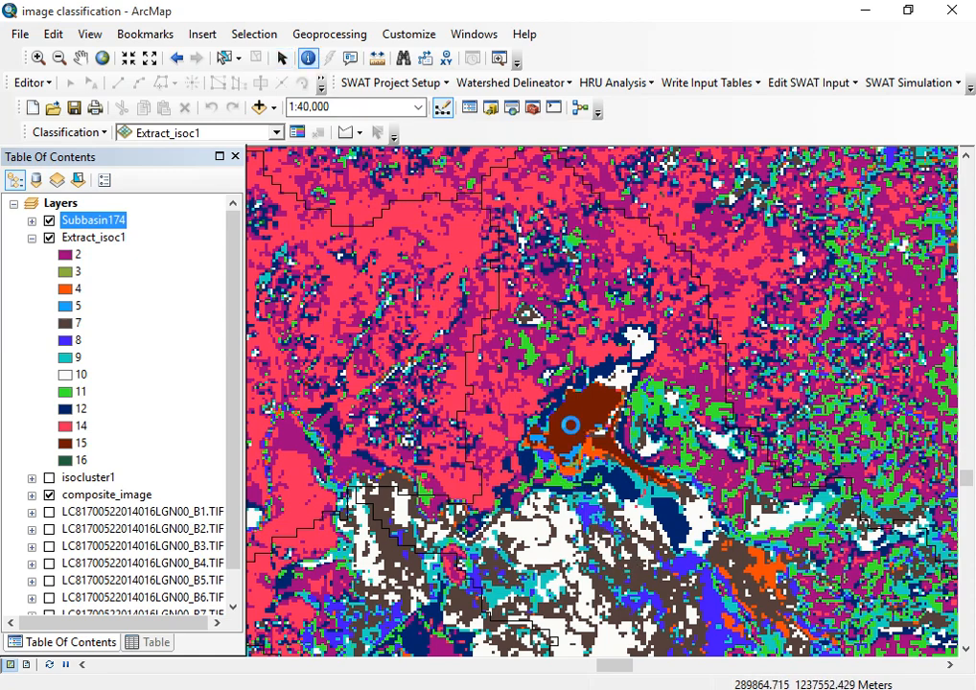
left_click(571, 425)
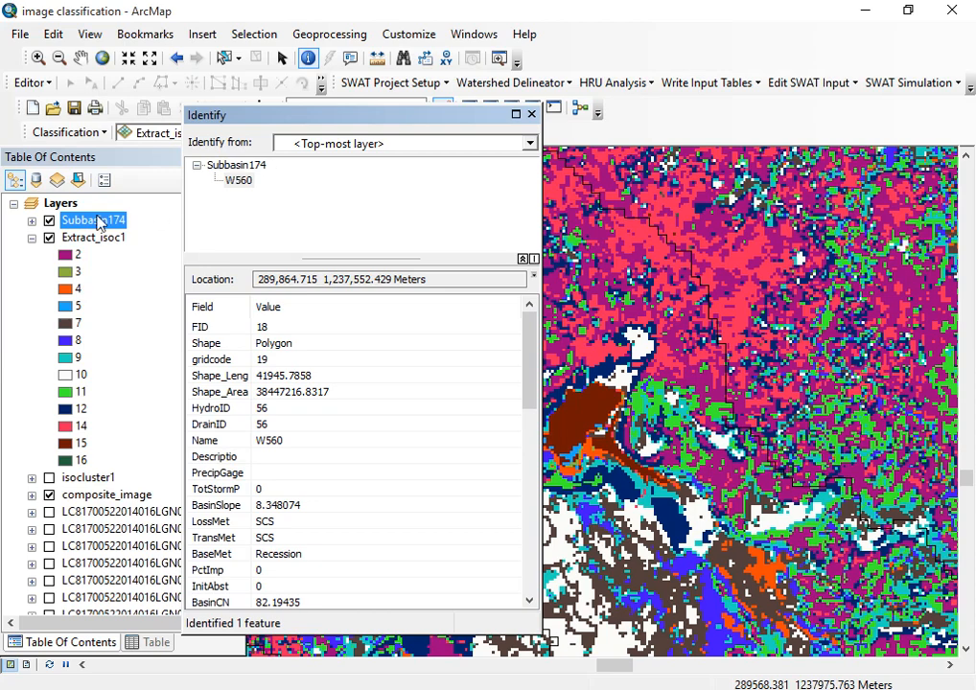
left_click(49, 222)
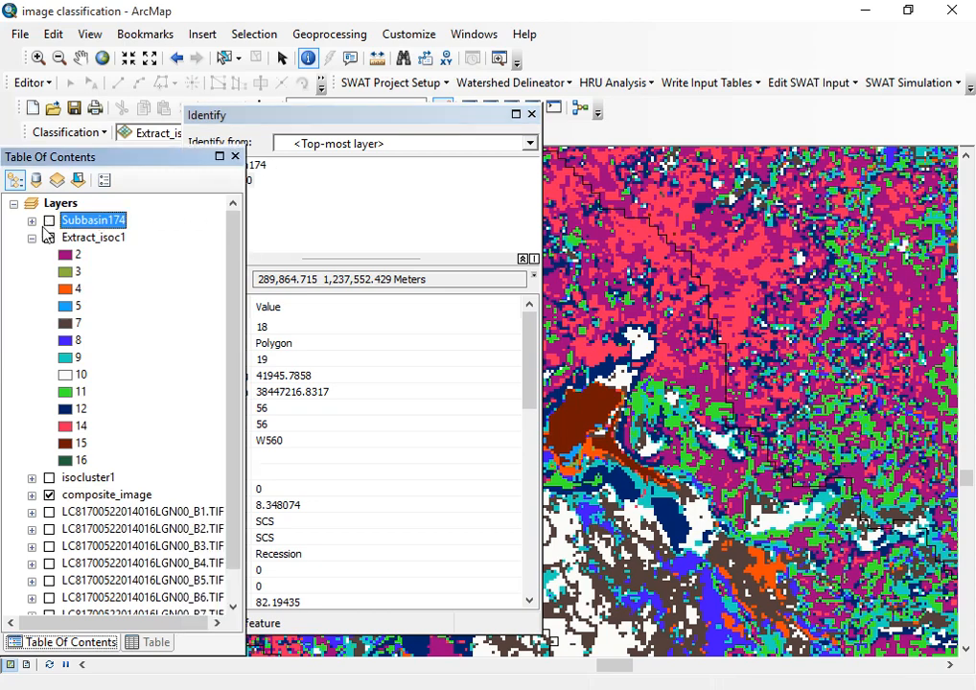
left_click(50, 498)
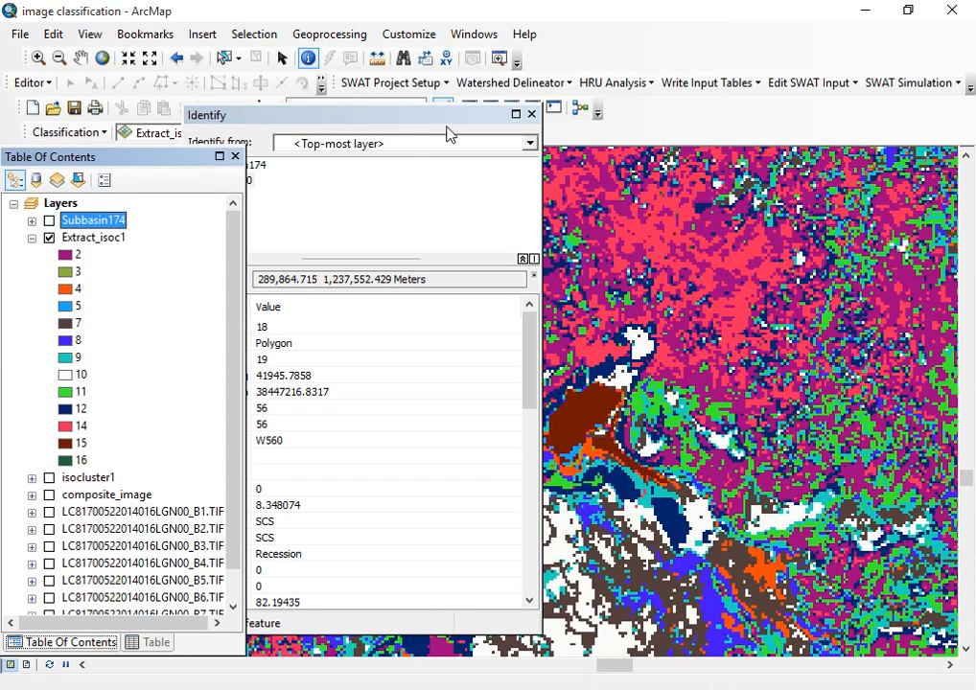
left_click(540, 123)
left_click(531, 115)
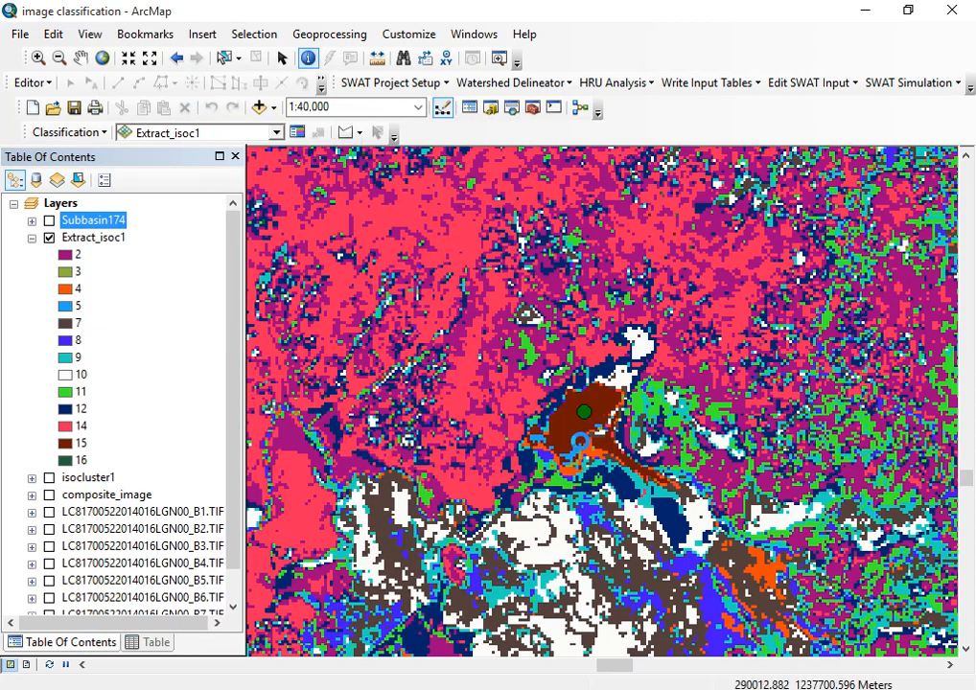
left_click(587, 415)
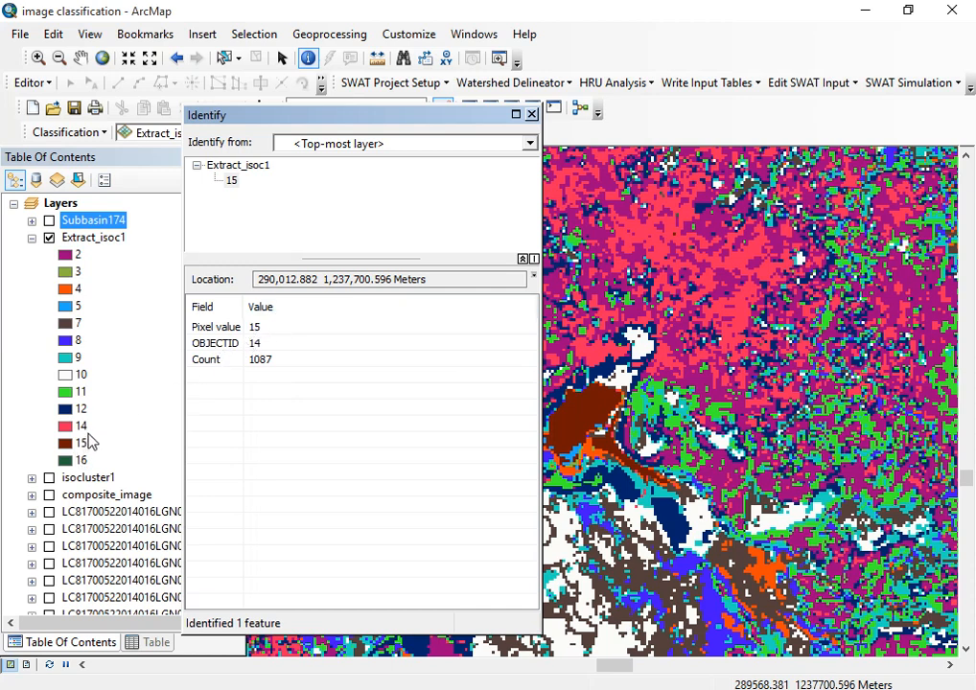
left_click(531, 114)
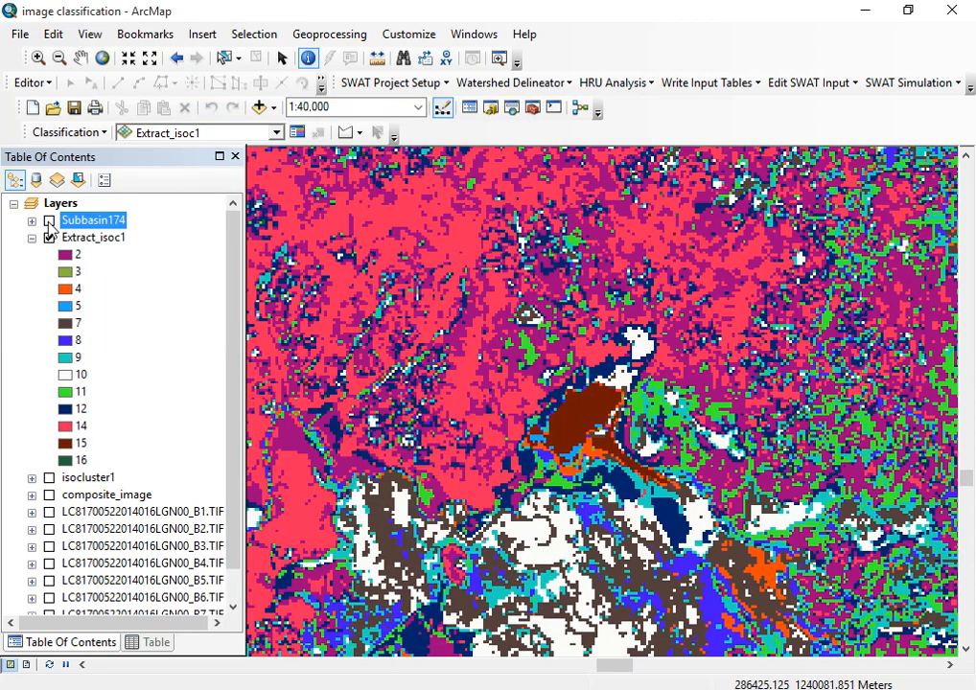
- Show the composite_image layer and switch Extract_isoc1 off and on to compare land cover around the water body
left_click(49, 496)
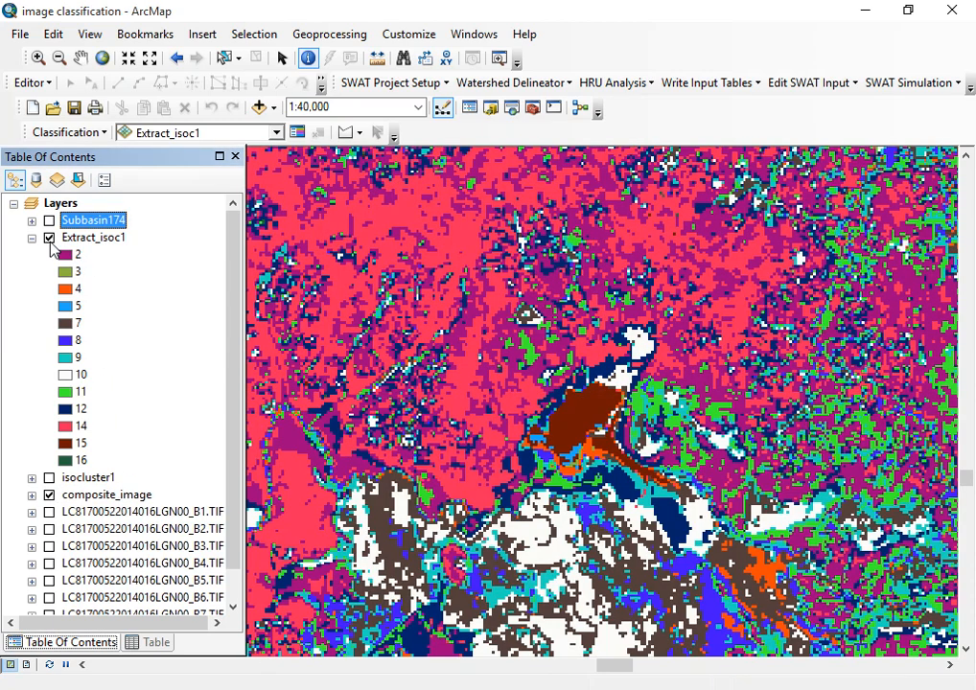
left_click(49, 238)
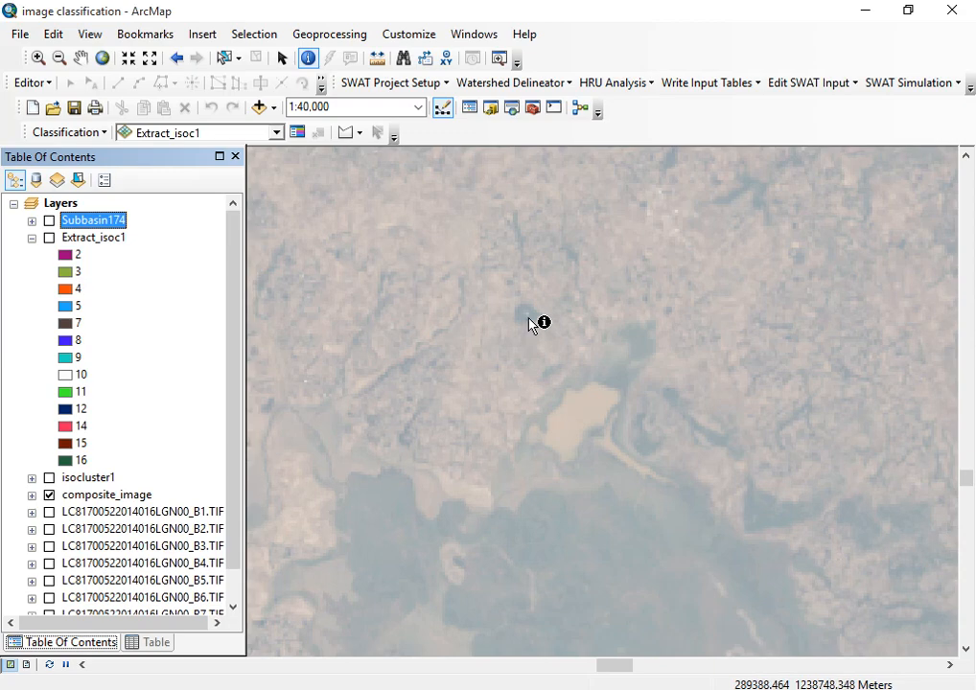
left_click(49, 238)
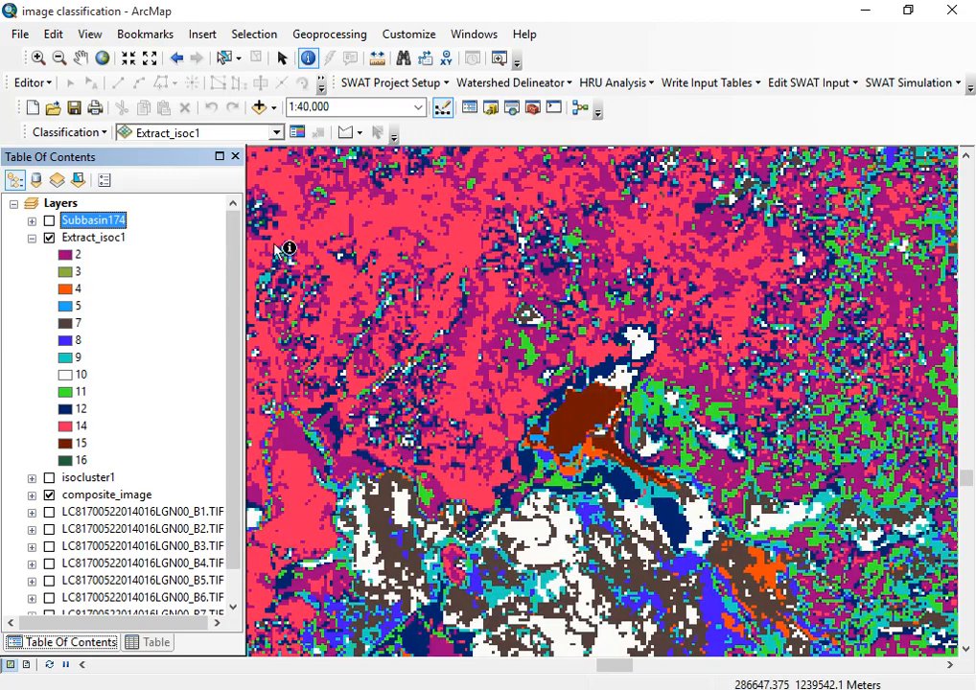
- Hide the composite_image layer beneath the classified Extract_isoc1 raster
scroll(518, 319, "down", 1)
scroll(523, 321, "down", 1)
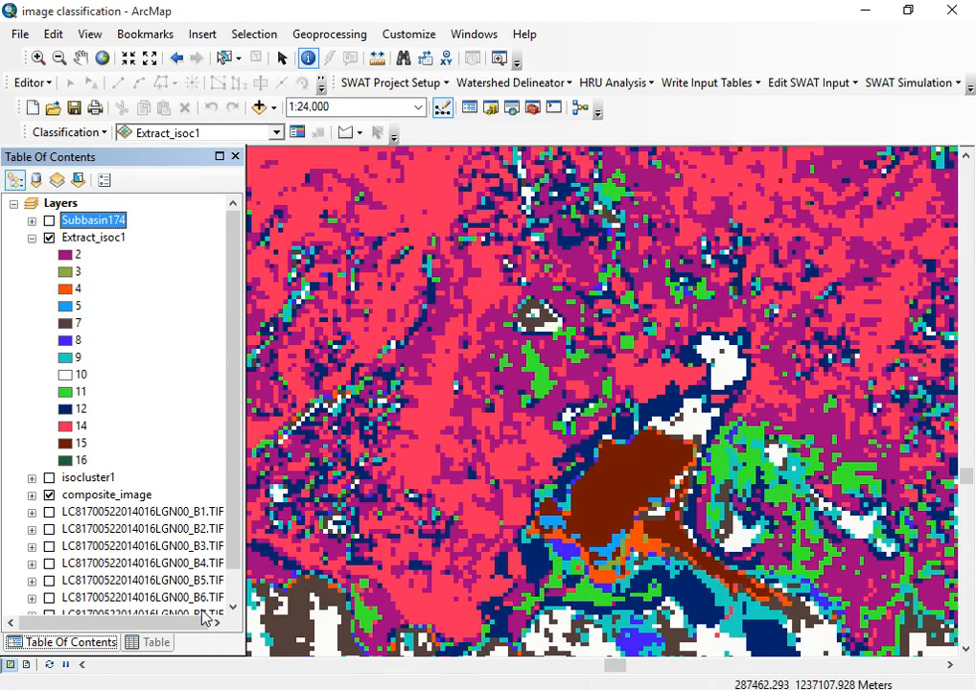
left_click(139, 643)
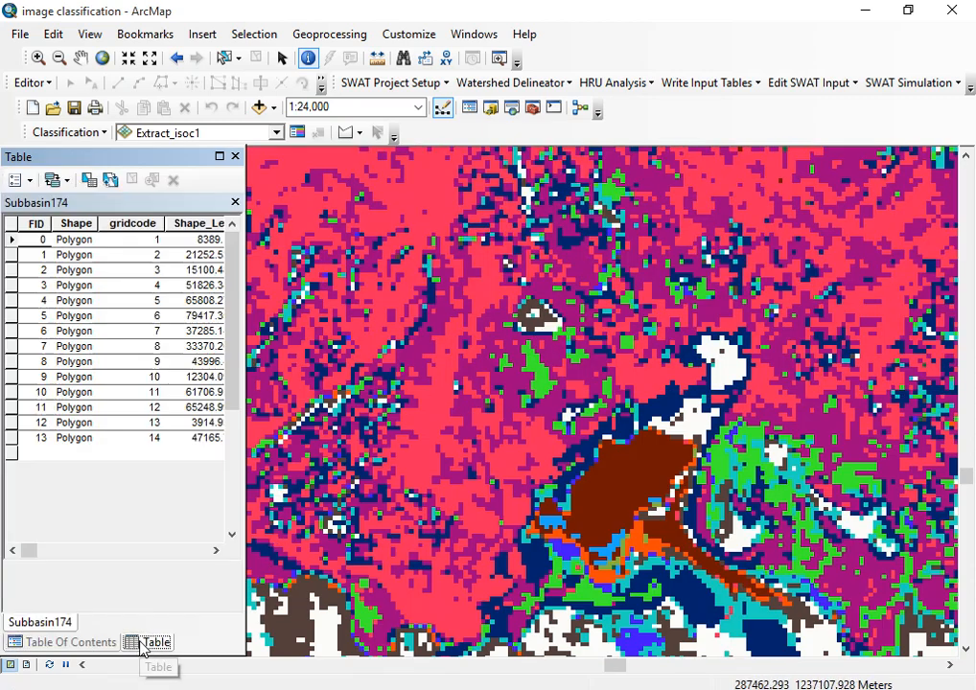
left_click(112, 645)
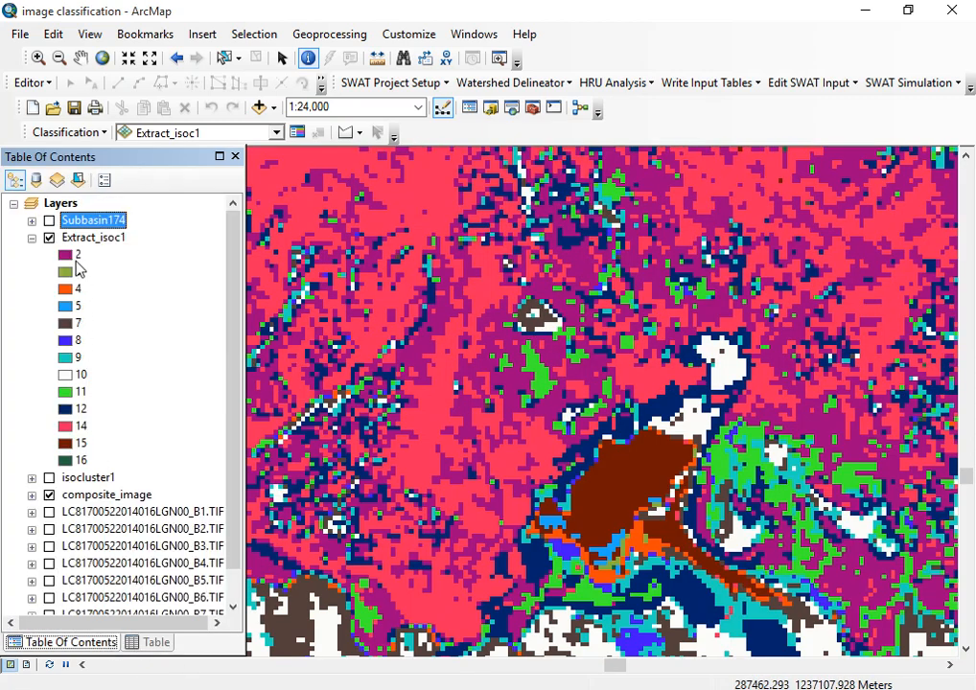
left_click(49, 496)
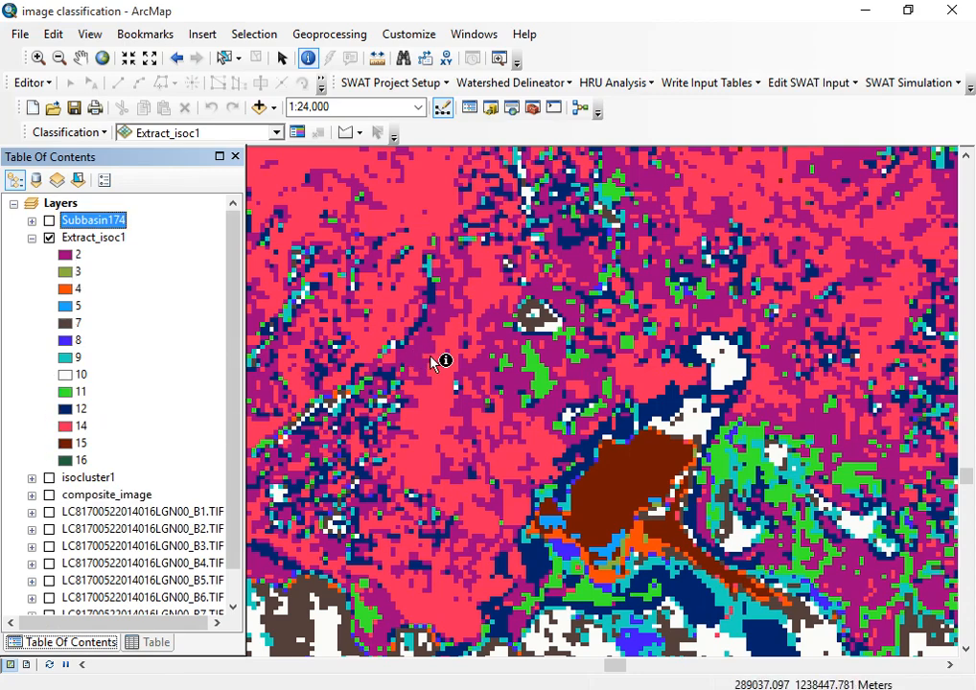
- Identify the pixel classes of the white and grey-brown cells in the small patch northwest of the dark brown area in Extract_isoc1
left_click(551, 322)
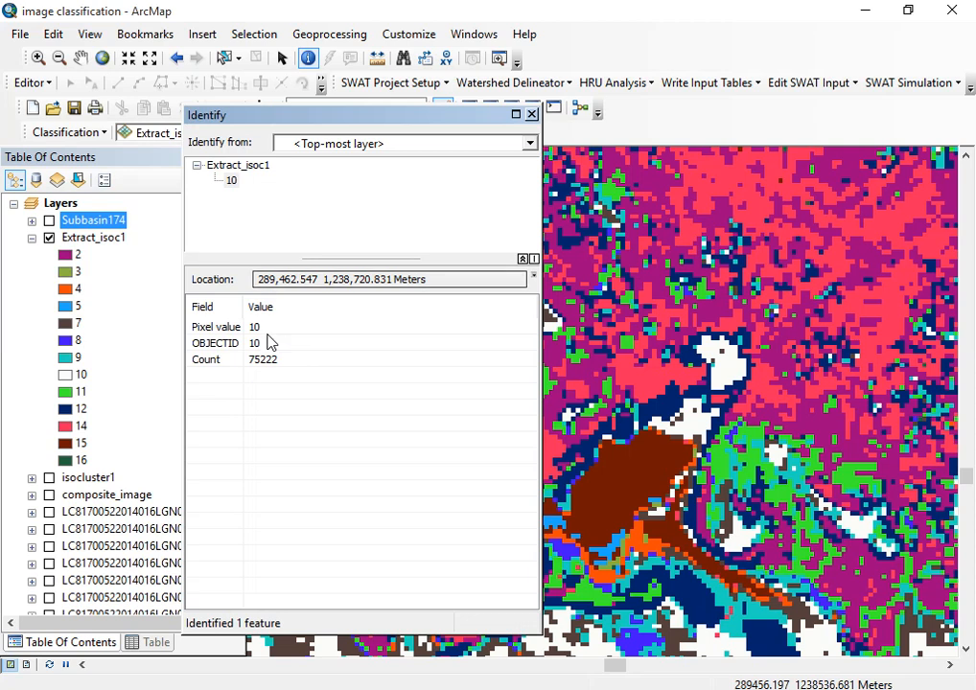
left_click(532, 114)
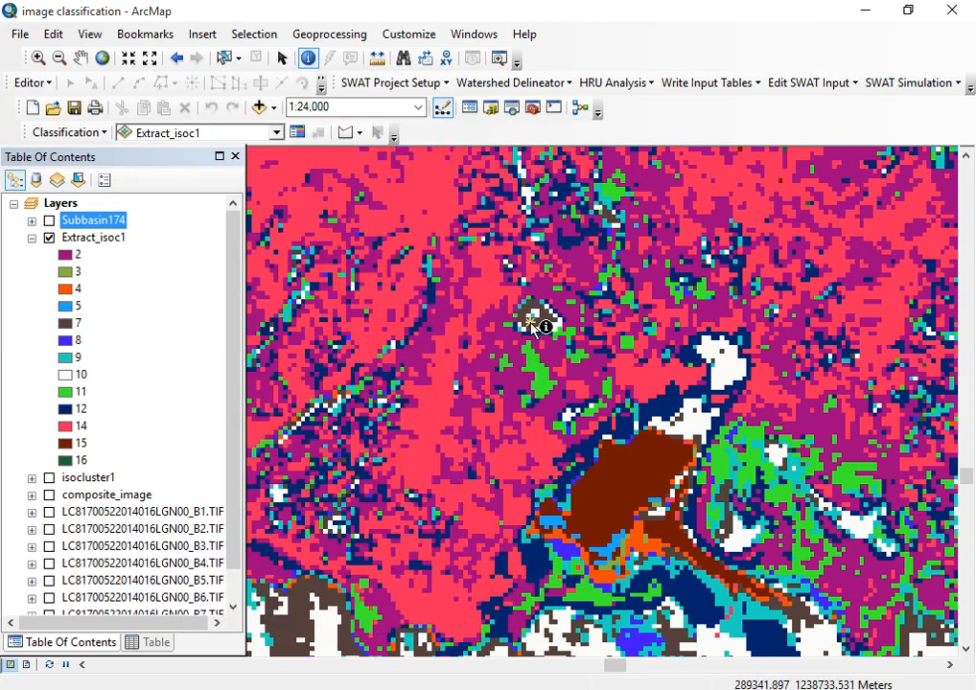
left_click(537, 328)
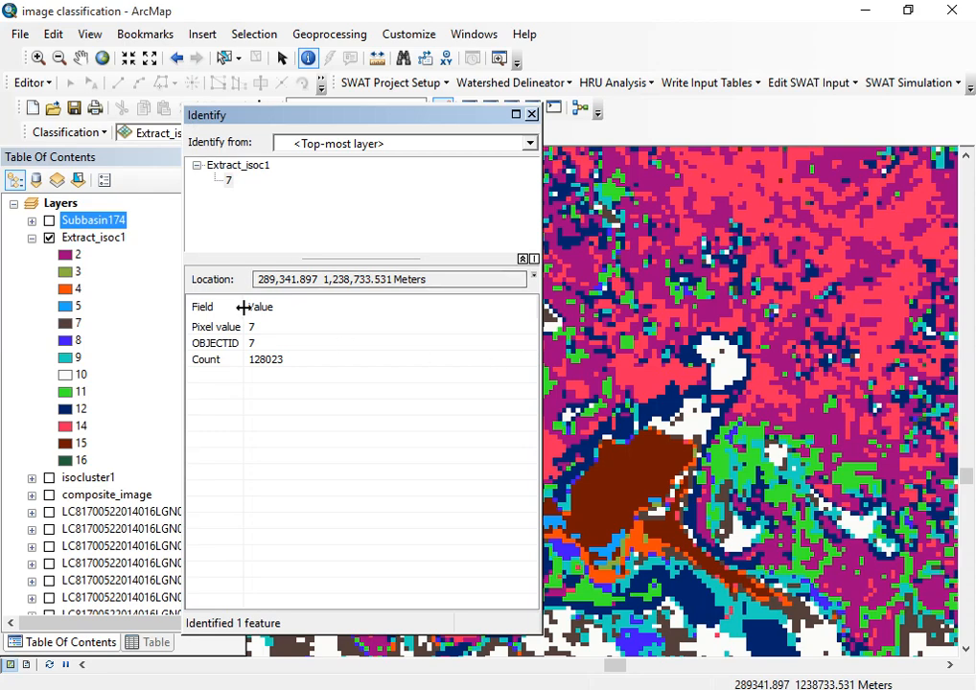
left_click(532, 114)
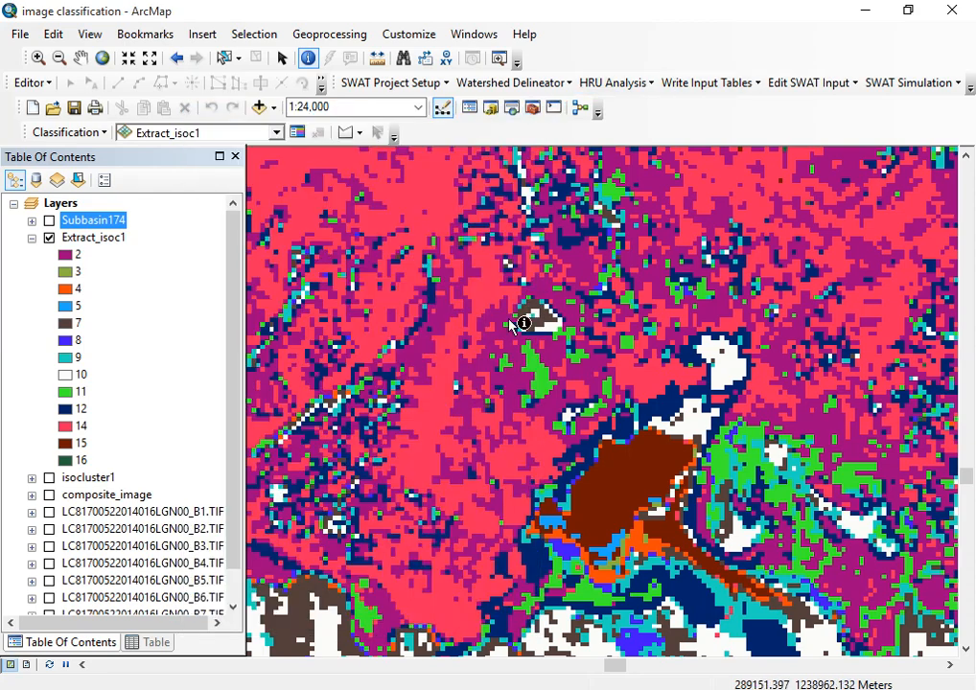
- Show the Subbasin174 layer centred at its full extent, and collapse the legend of the Extract_isoc1 layer
scroll(580, 407, "up", 2)
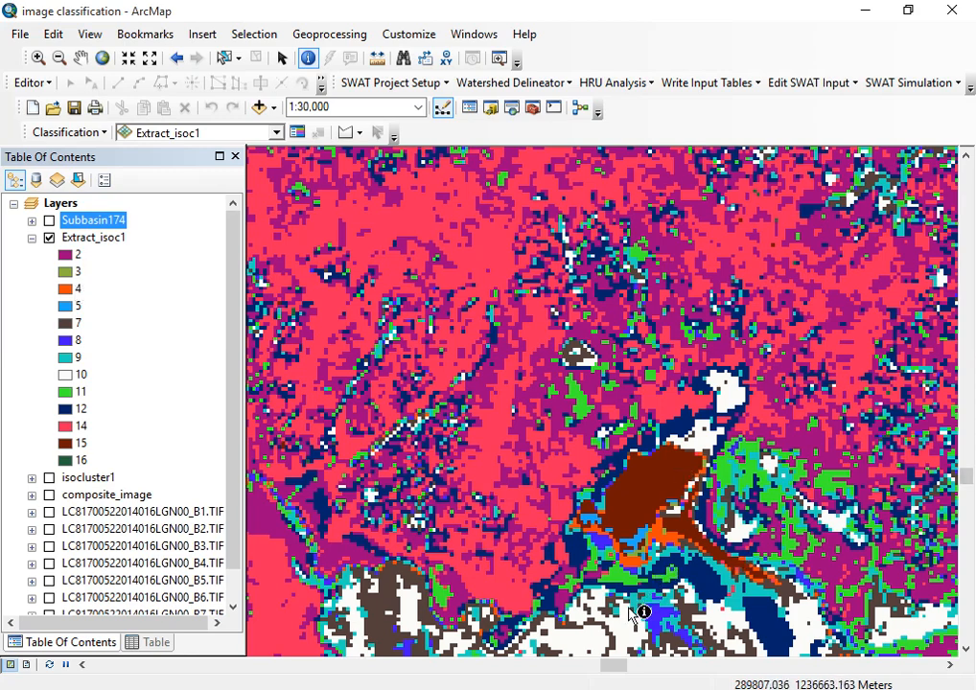
scroll(632, 567, "up", 2)
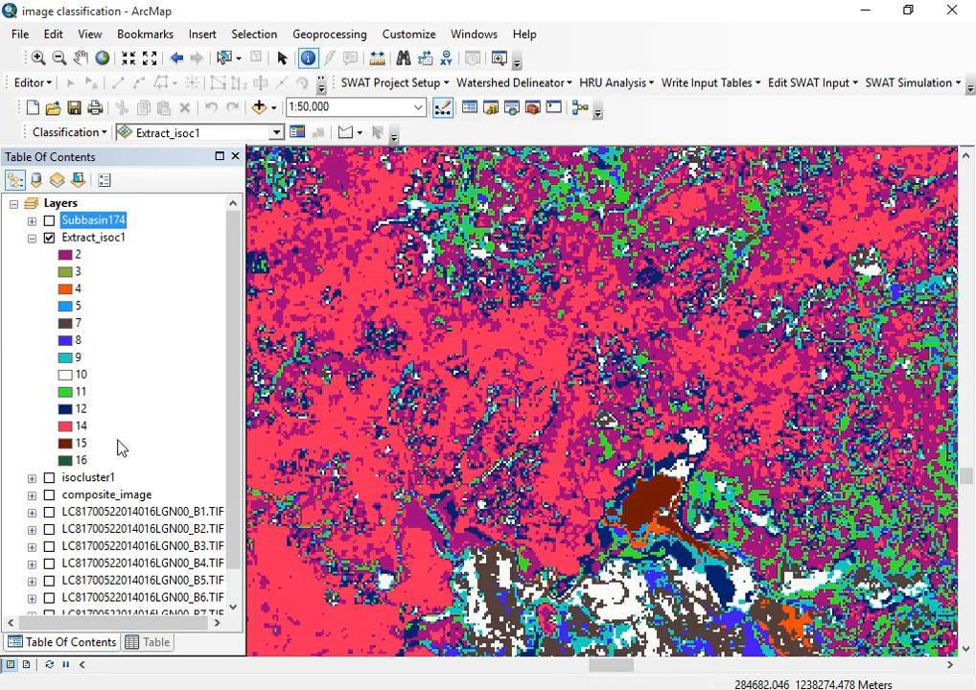
scroll(458, 490, "down", 1)
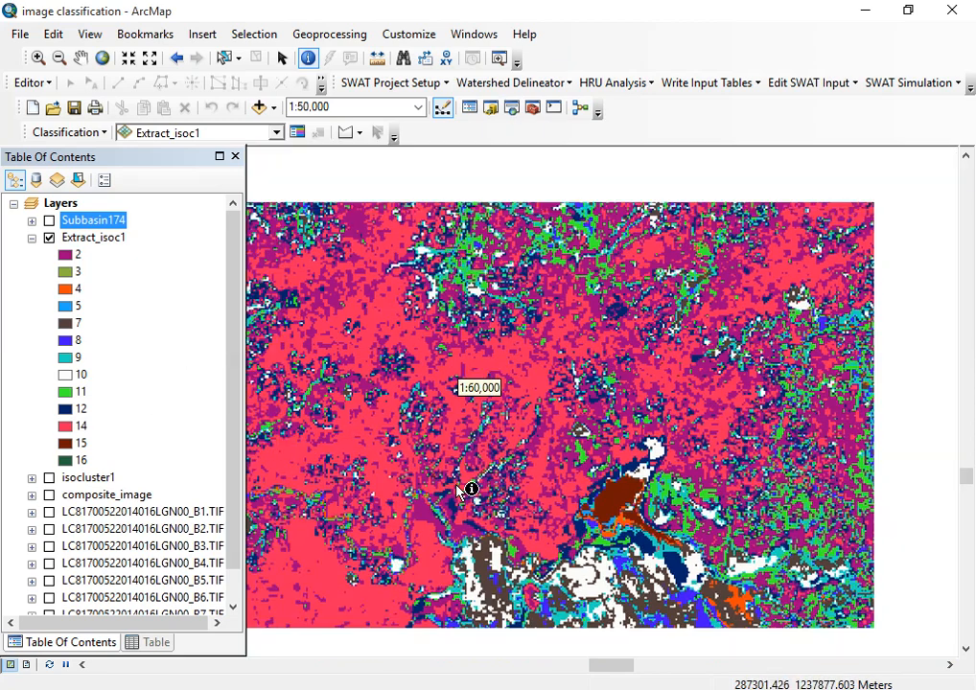
scroll(458, 490, "down", 3)
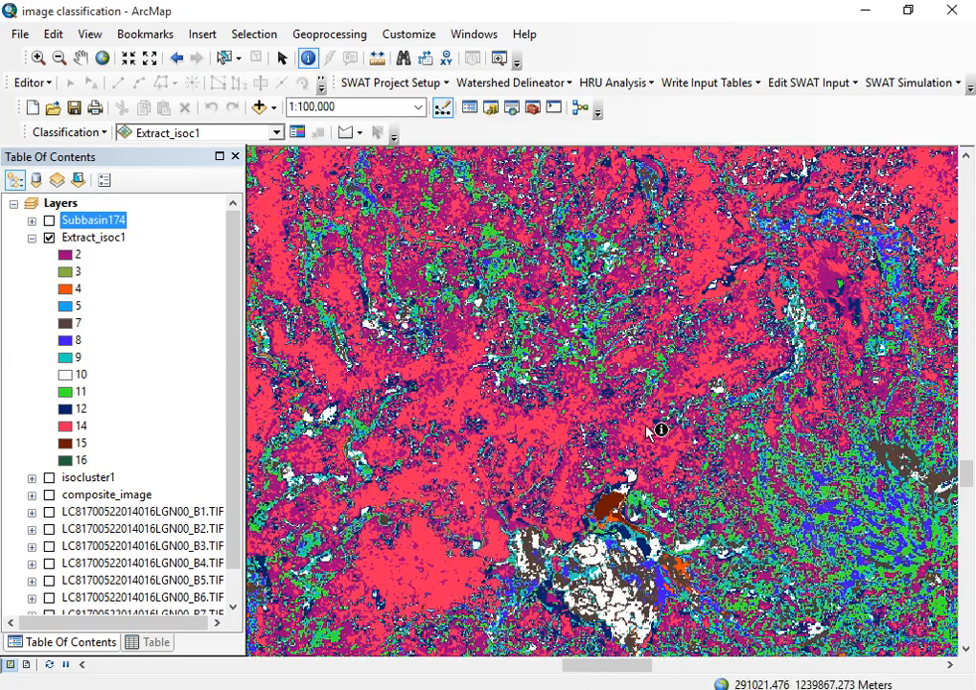
left_click(49, 220)
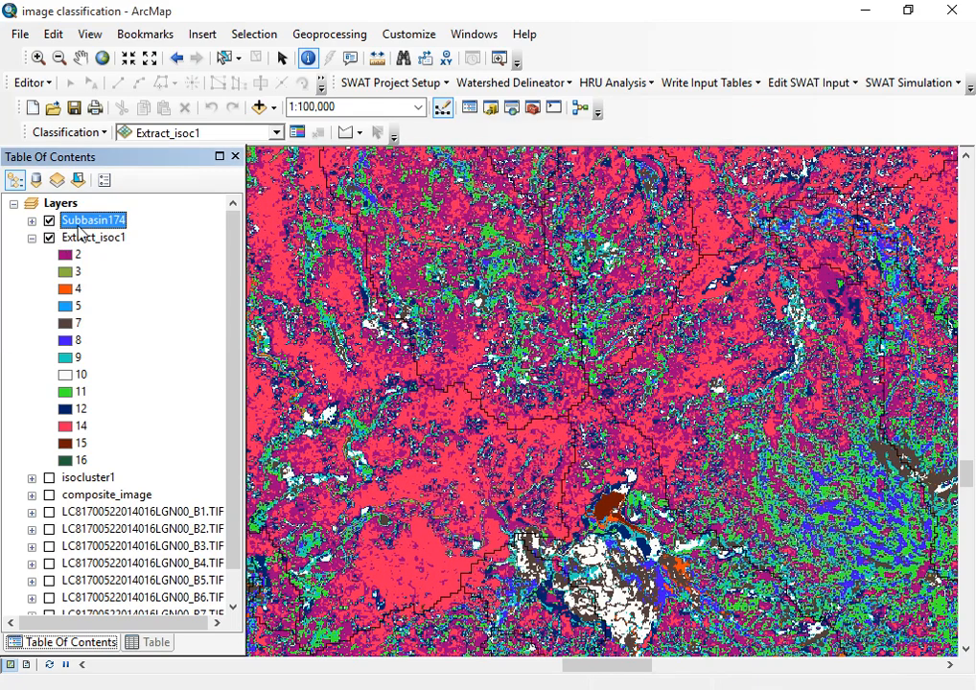
right_click(93, 227)
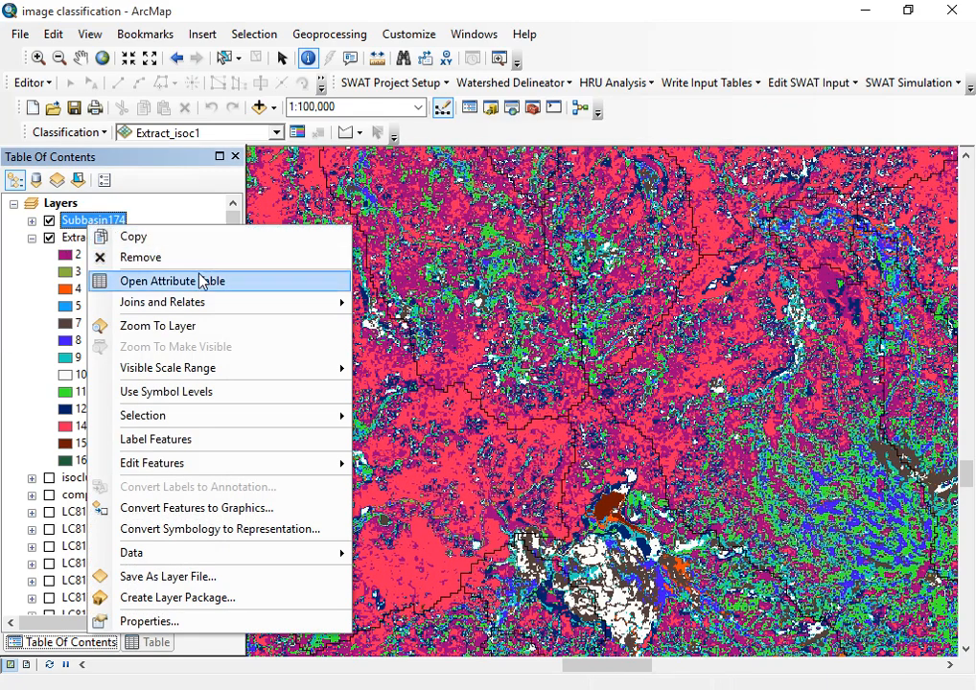
left_click(158, 326)
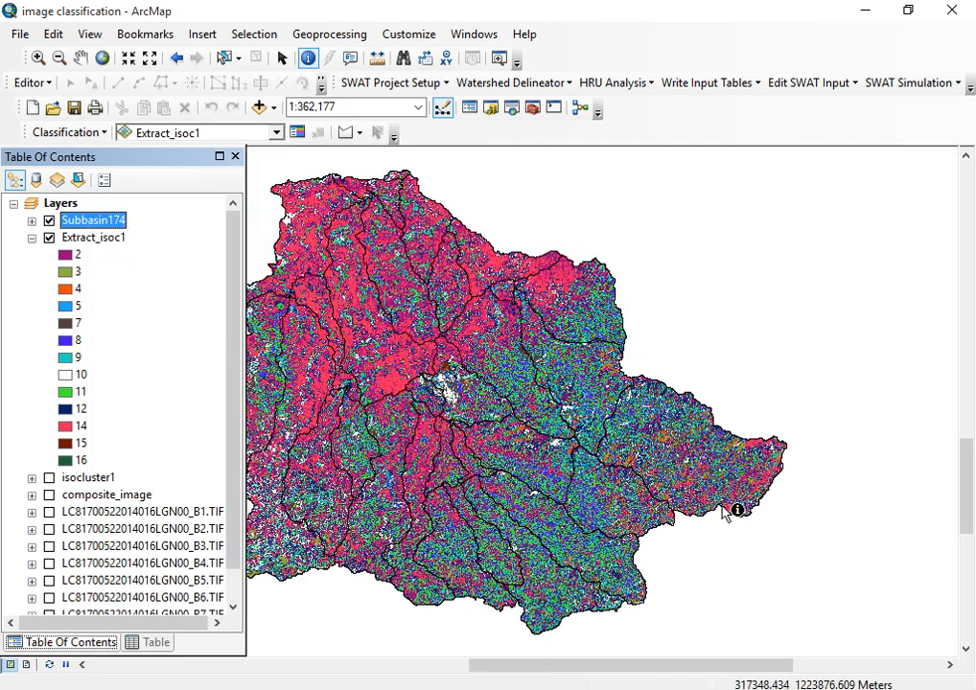
left_click_drag(570, 666, 523, 666)
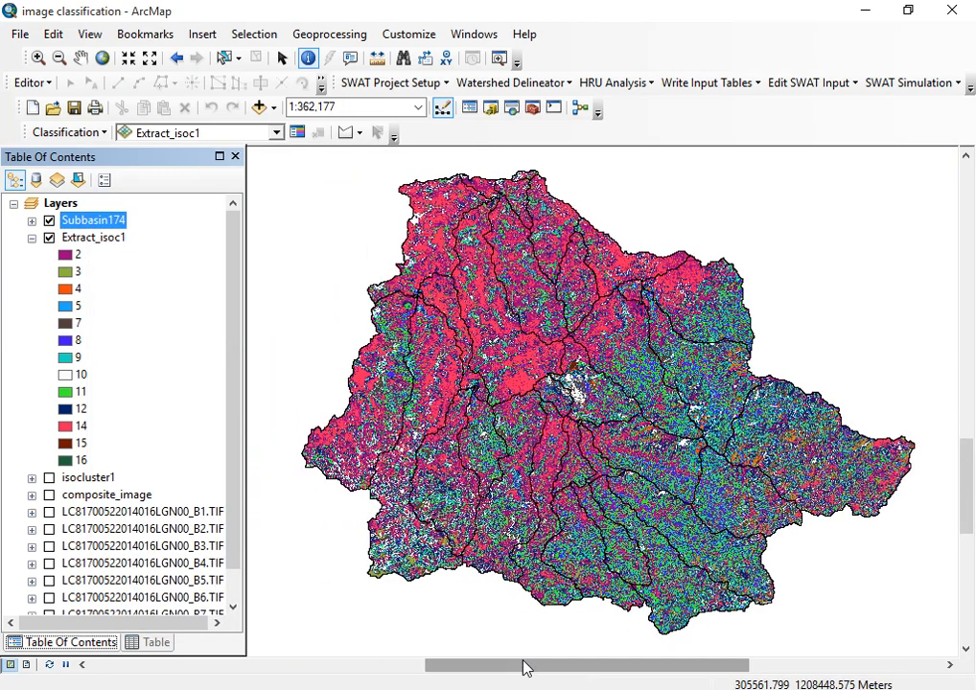
left_click(32, 238)
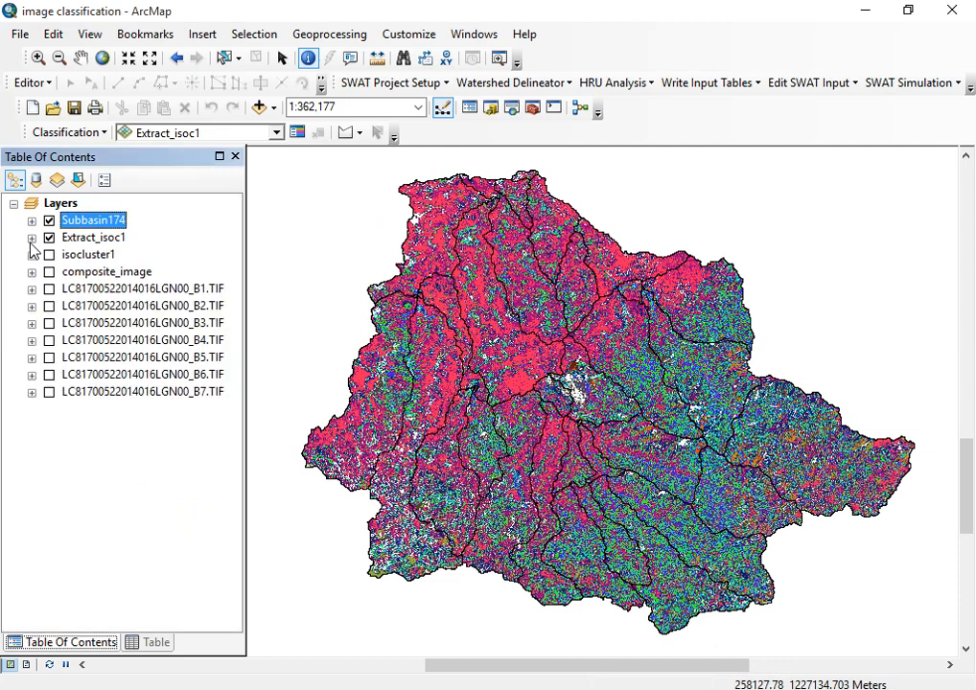
left_click(79, 238)
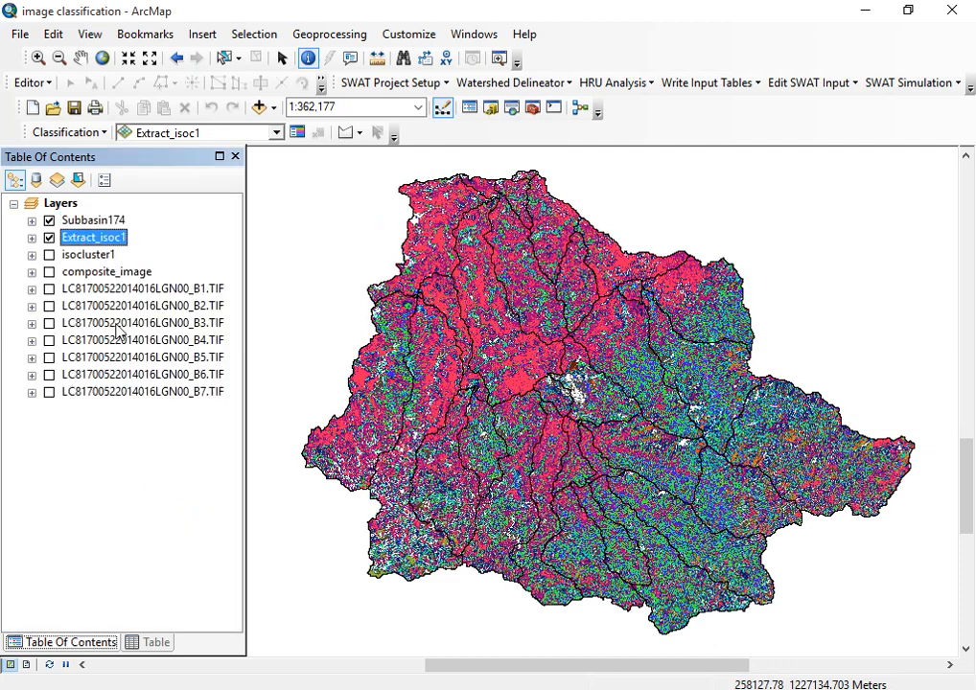
- Open the Reclassify tool from the Reclass toolset of the Spatial Analyst Tools
left_click(533, 107)
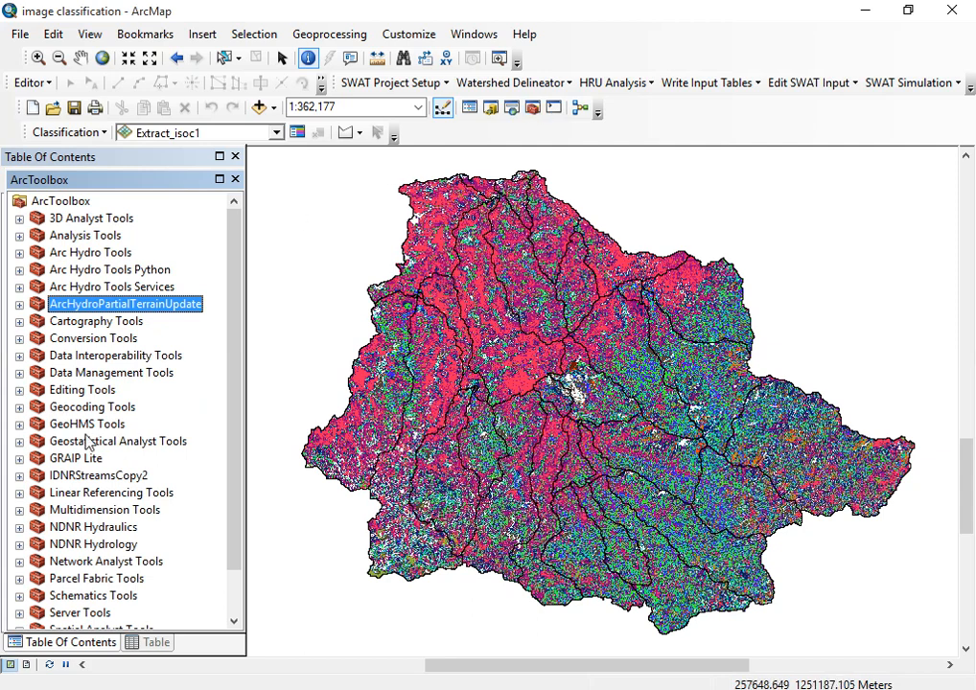
scroll(96, 457, "down", 1)
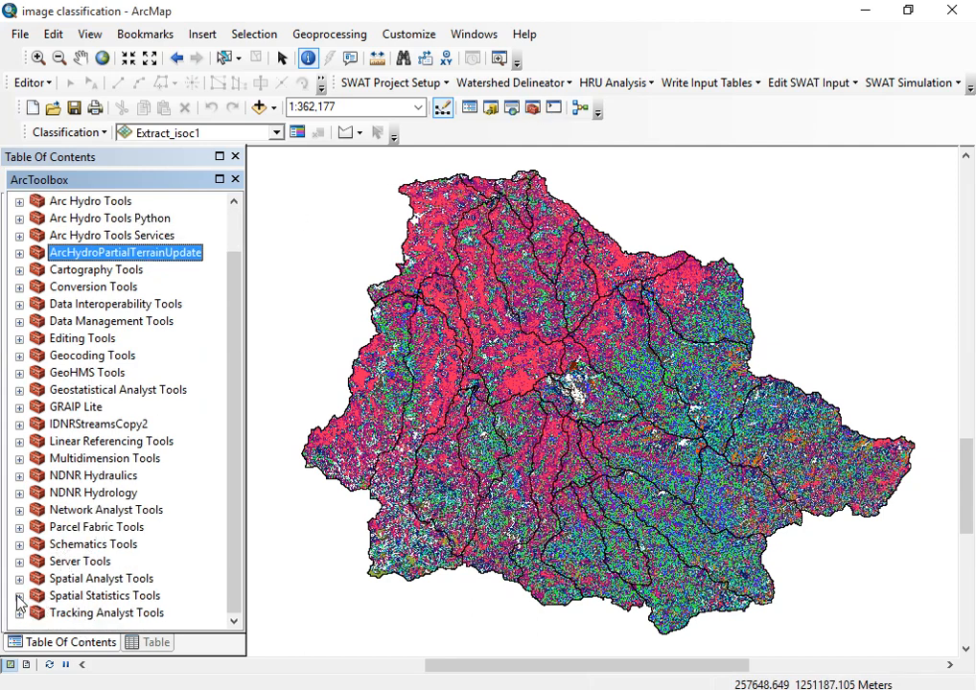
left_click(19, 596)
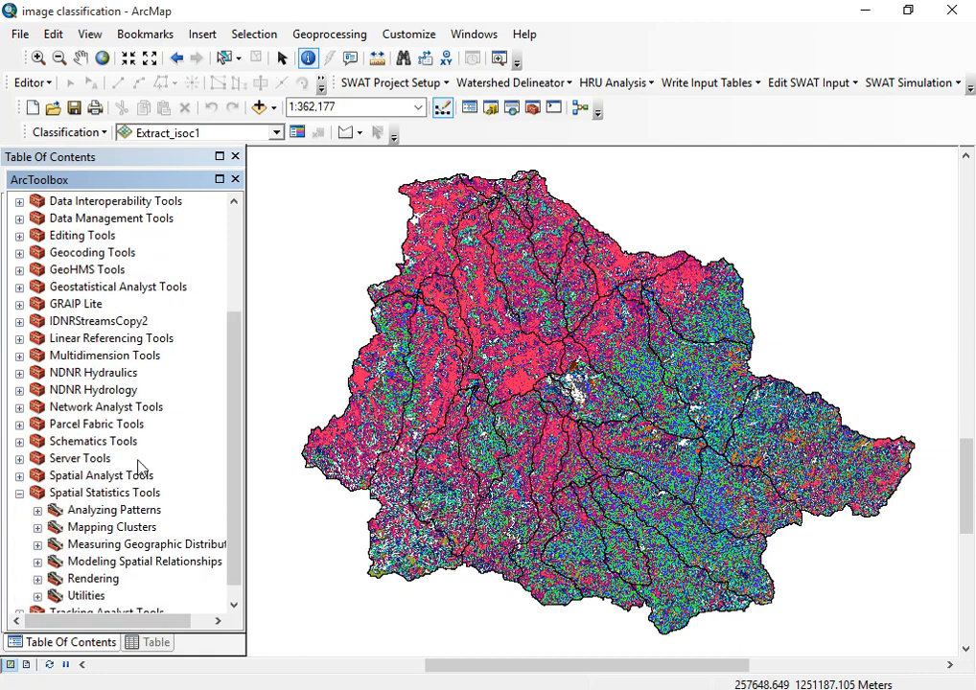
left_click(19, 475)
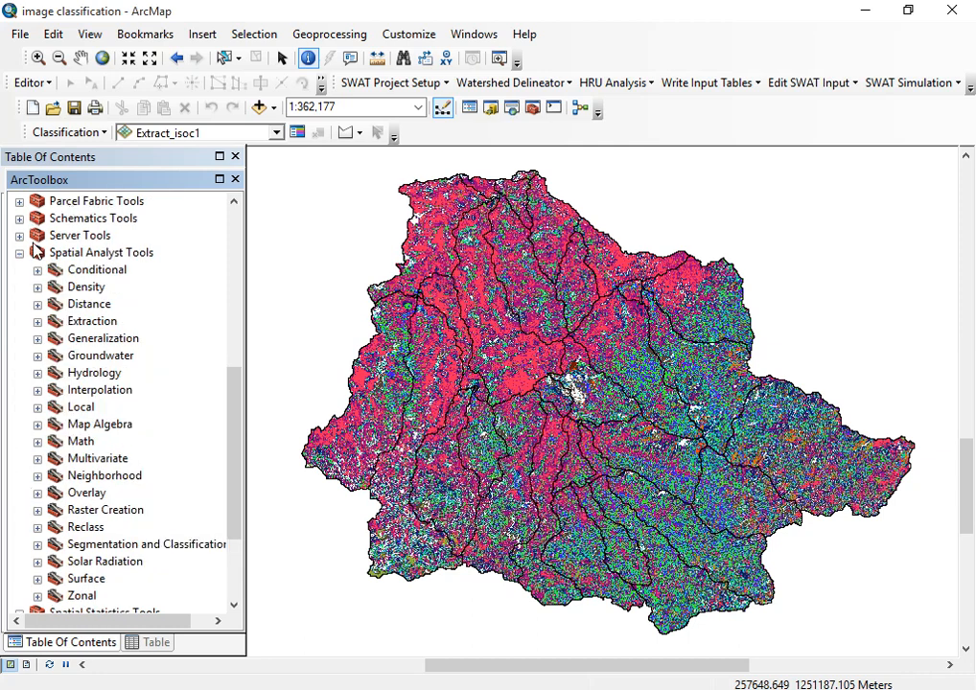
left_click(38, 528)
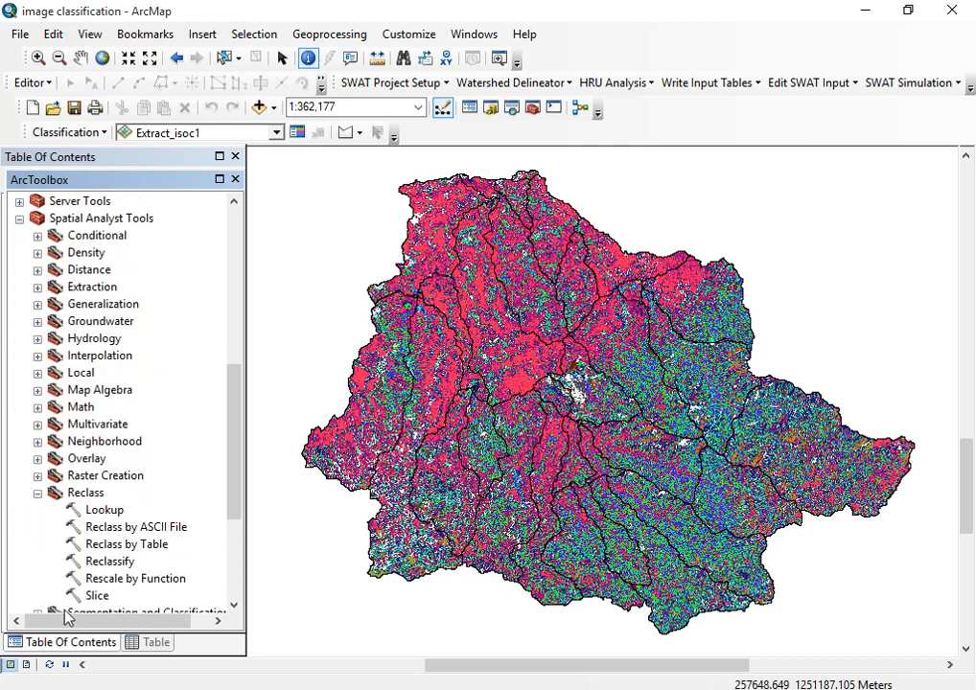
double_click(112, 563)
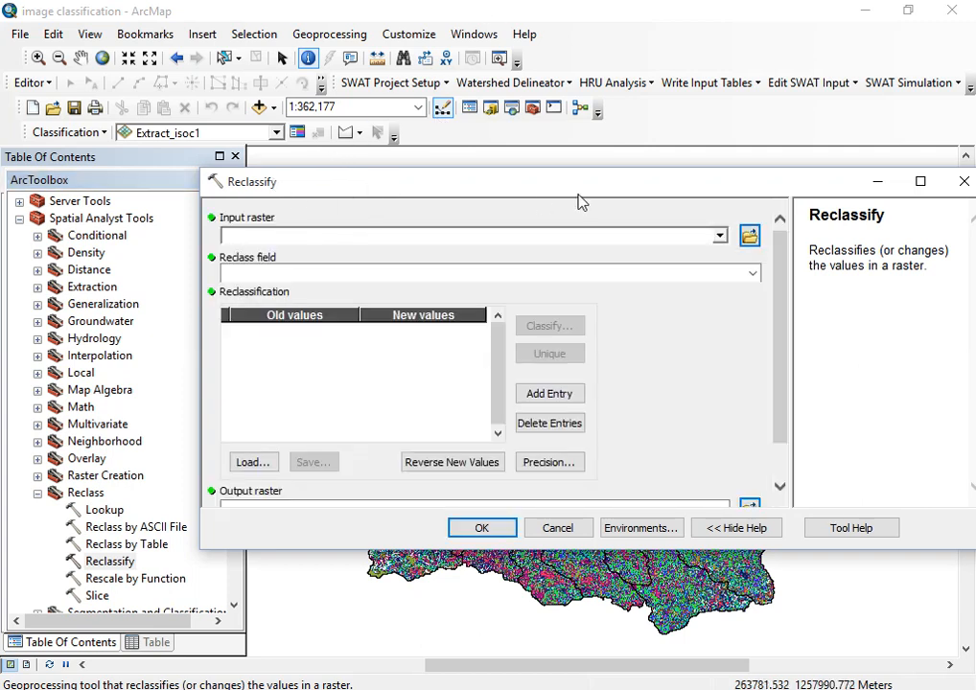
left_click(717, 236)
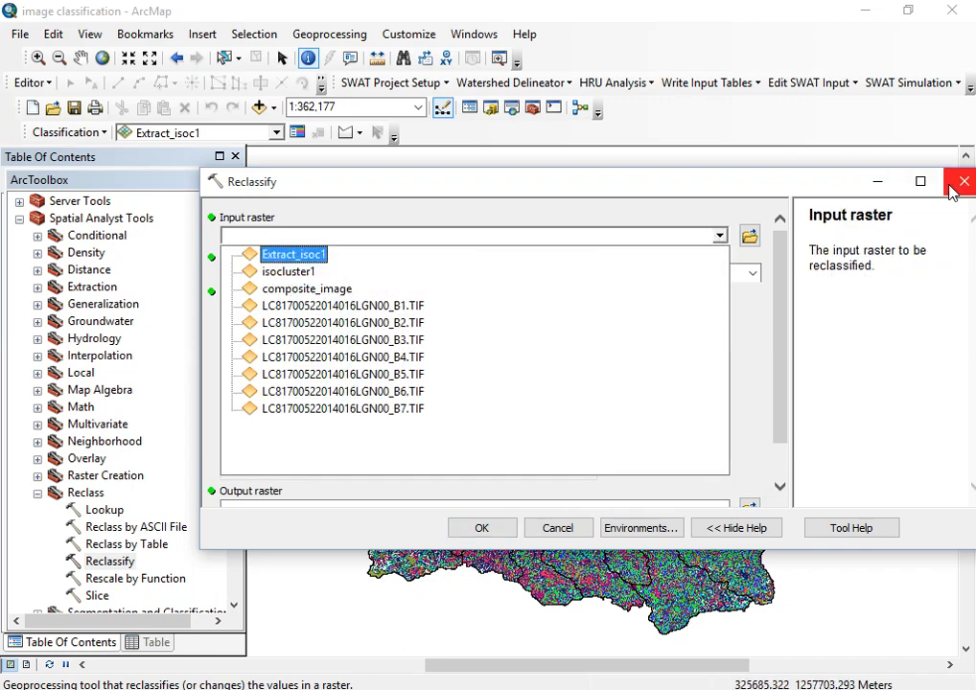
left_click(143, 646)
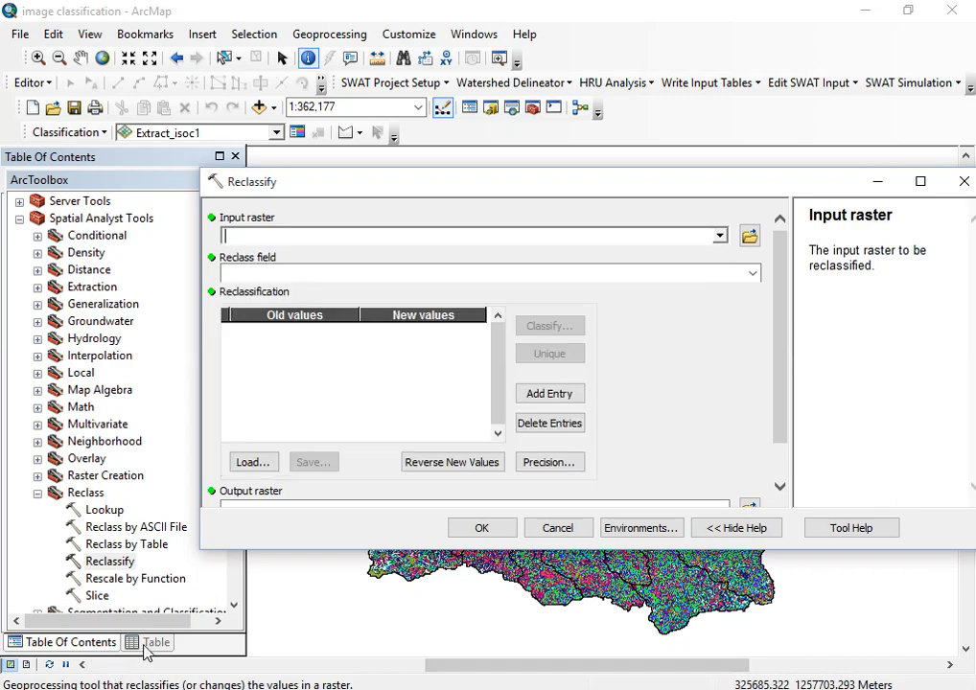
left_click(963, 181)
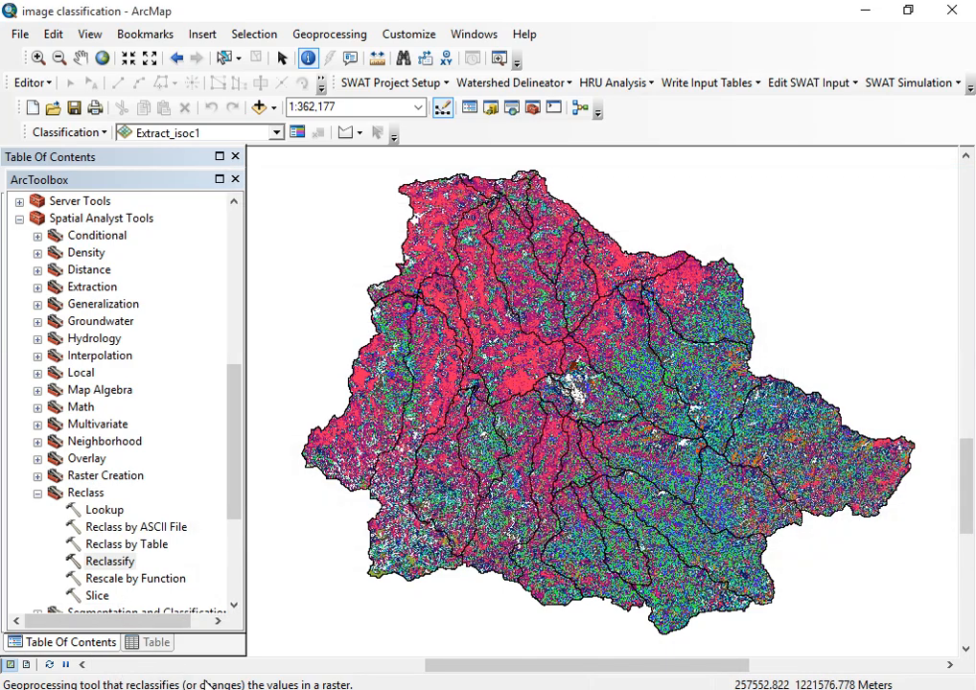
left_click(156, 652)
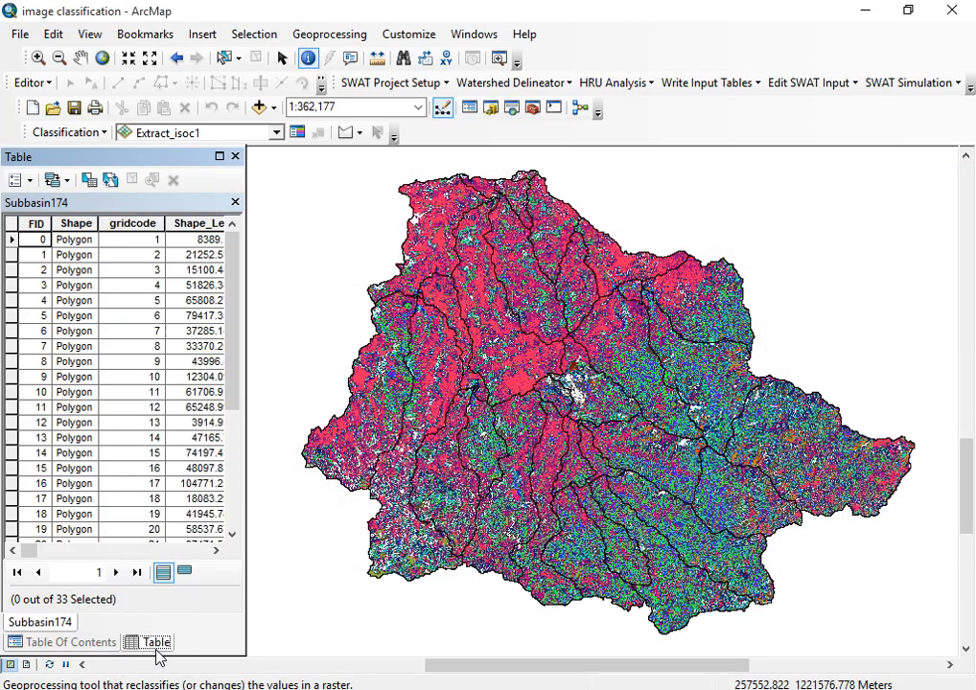
left_click(70, 643)
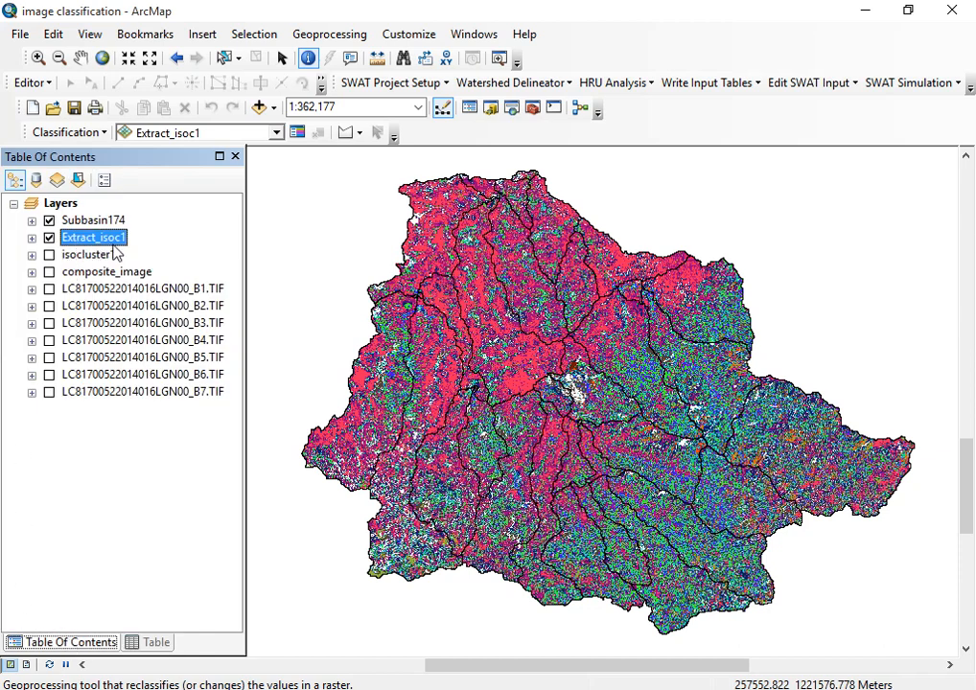
mouse_move(395, 689)
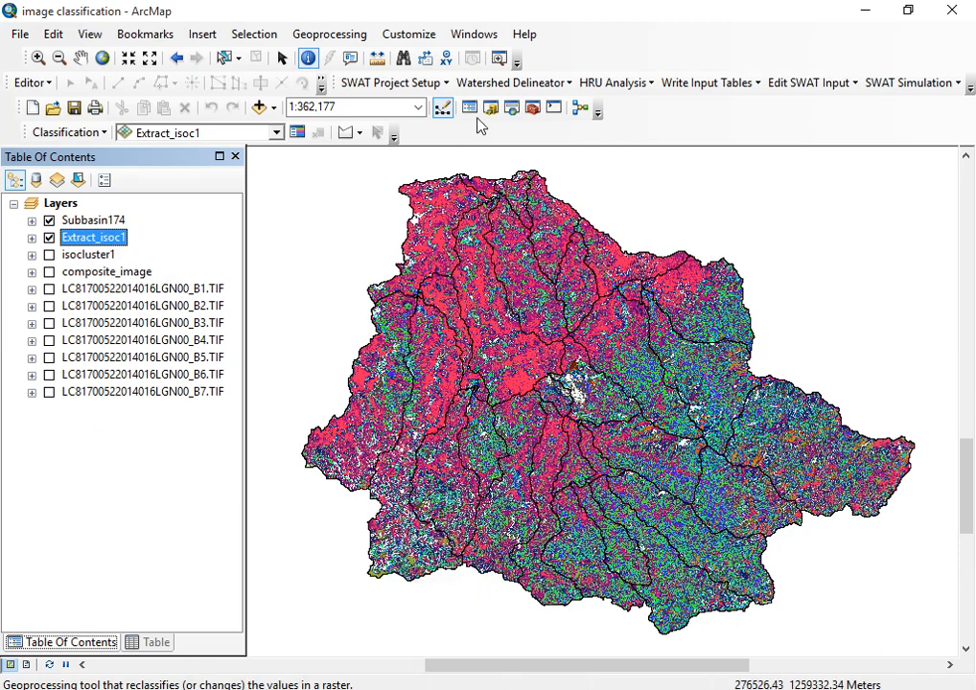
- Open the Reclassify tool again and choose Extract_isoc1 as the input raster
left_click(532, 108)
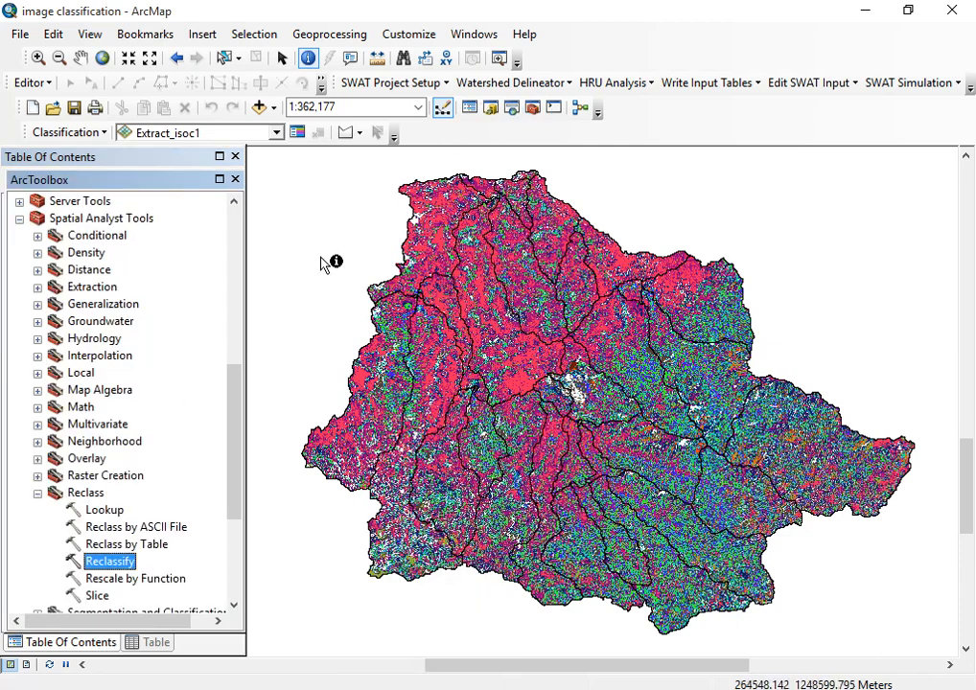
double_click(117, 564)
left_click(720, 236)
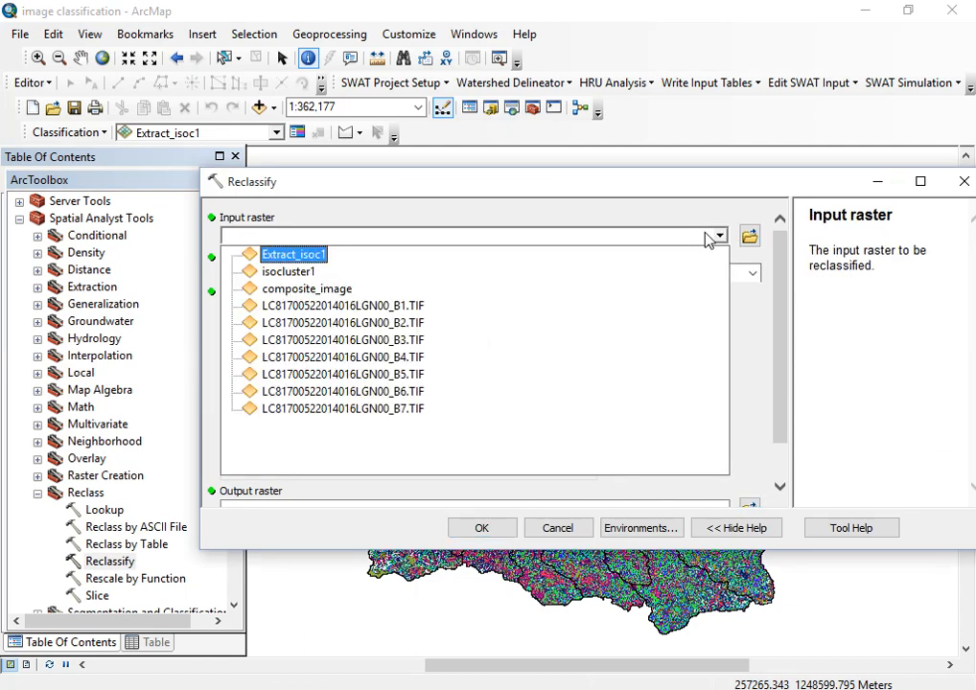
left_click(312, 255)
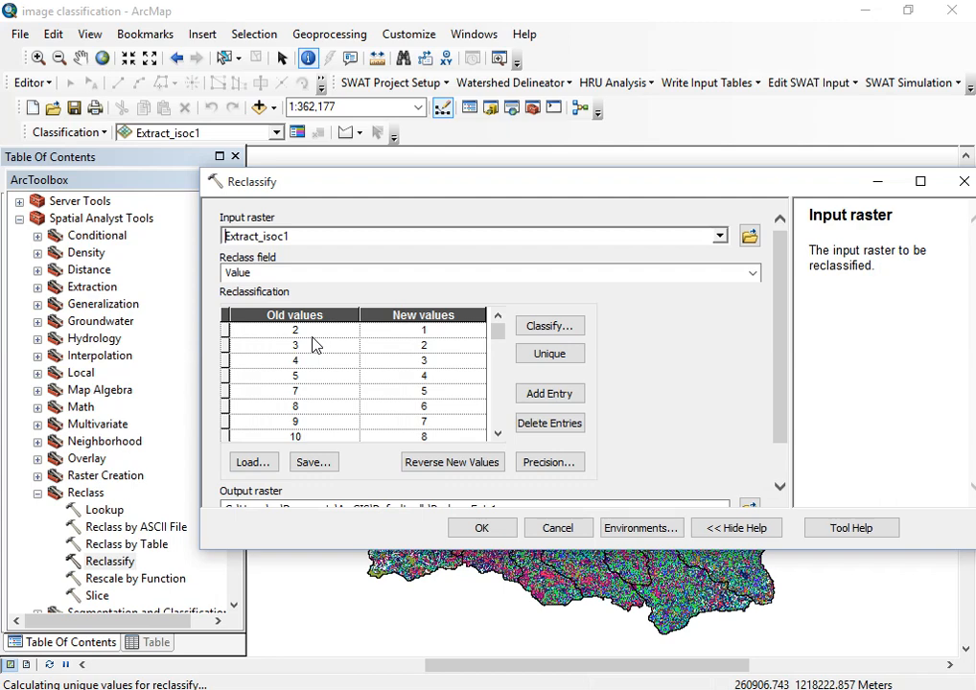
- Set the new value to 1 for old values 5 and 4 in the reclassification table
left_click(451, 331)
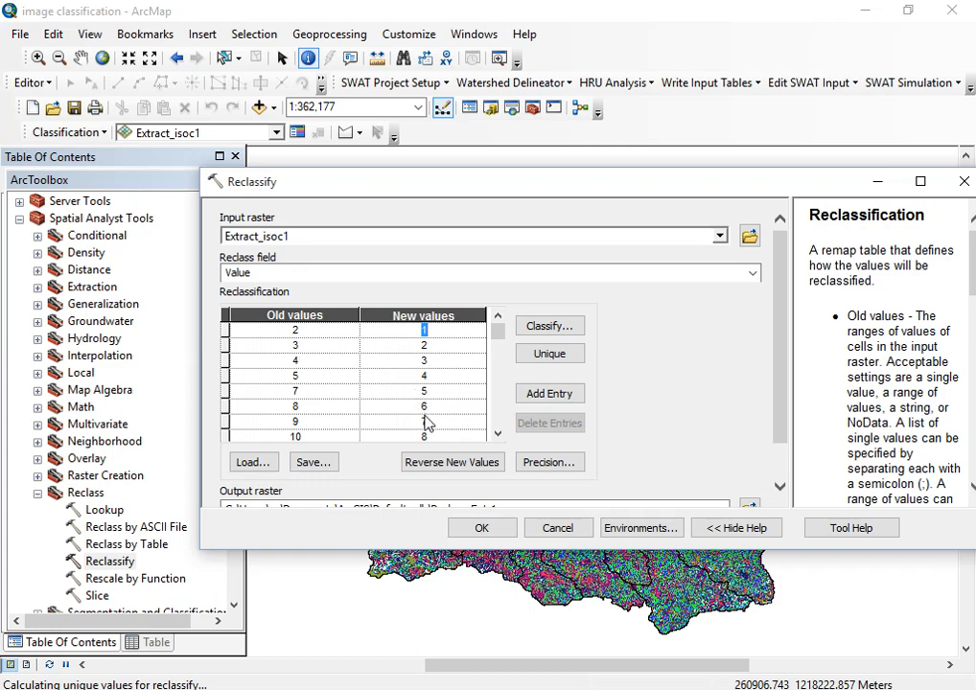
left_click(307, 377)
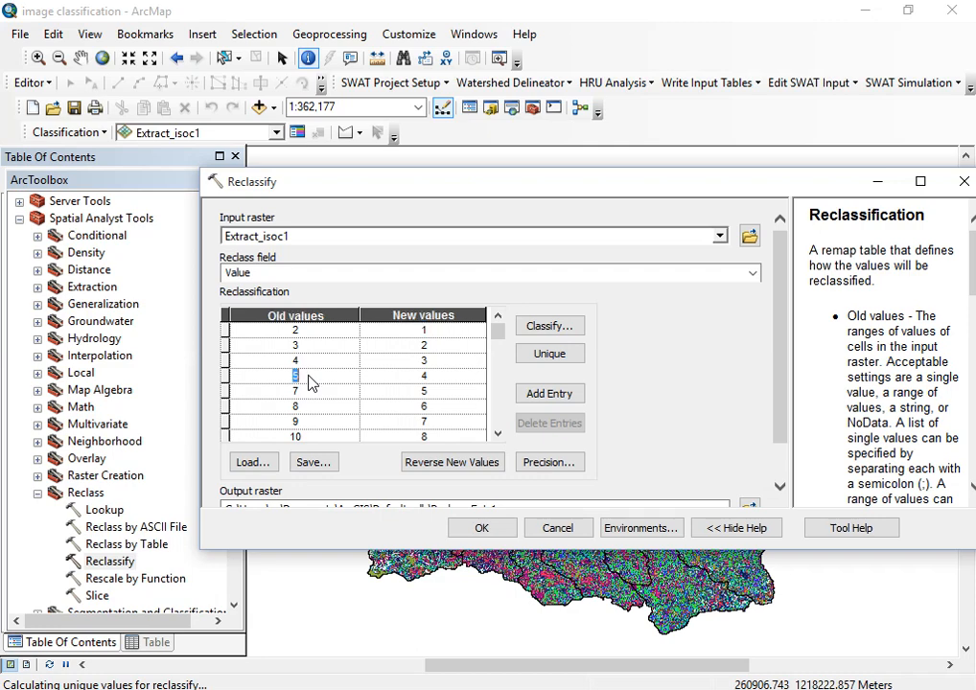
left_click(428, 379)
type("1")
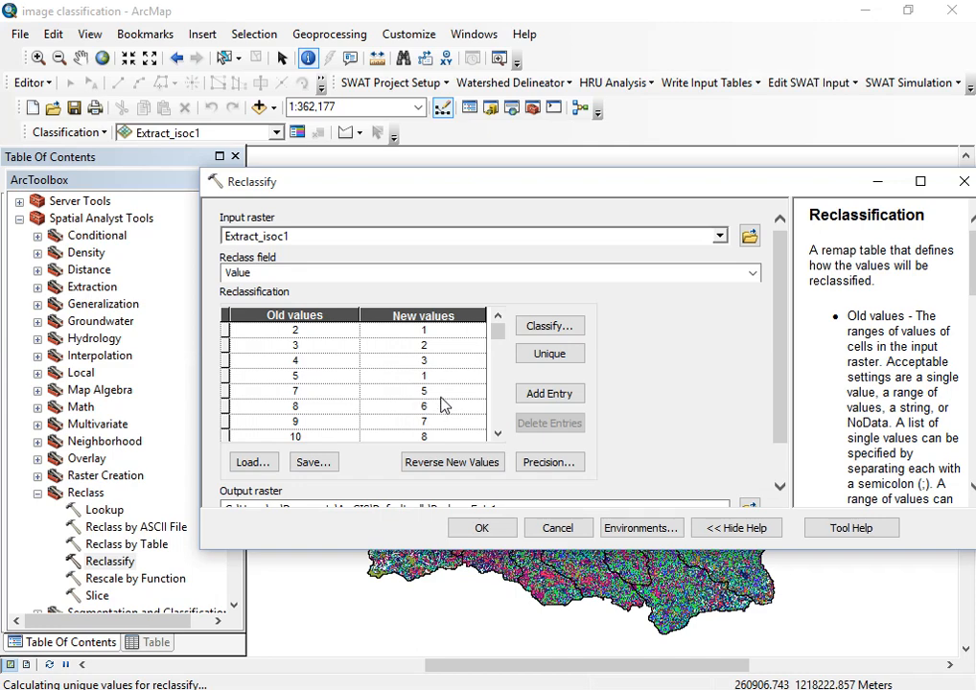
left_click(425, 365)
key("BackSpace")
type("1")
- Set the new value to 1 for old value 15 and to 2 for old value 10 in the reclassification table
scroll(462, 430, "down", 1)
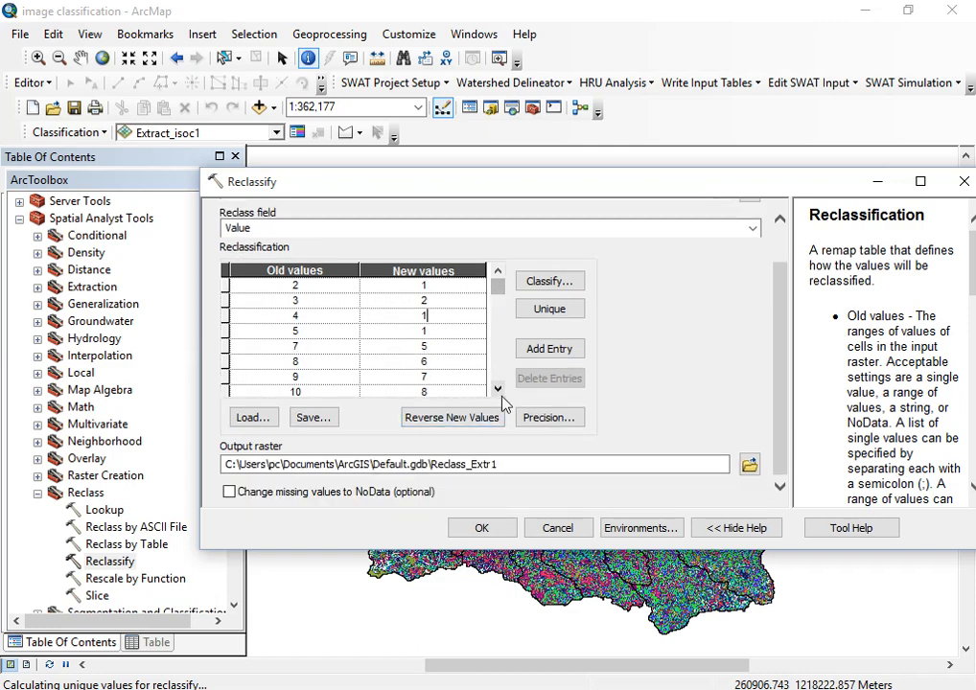
scroll(502, 395, "down", 3)
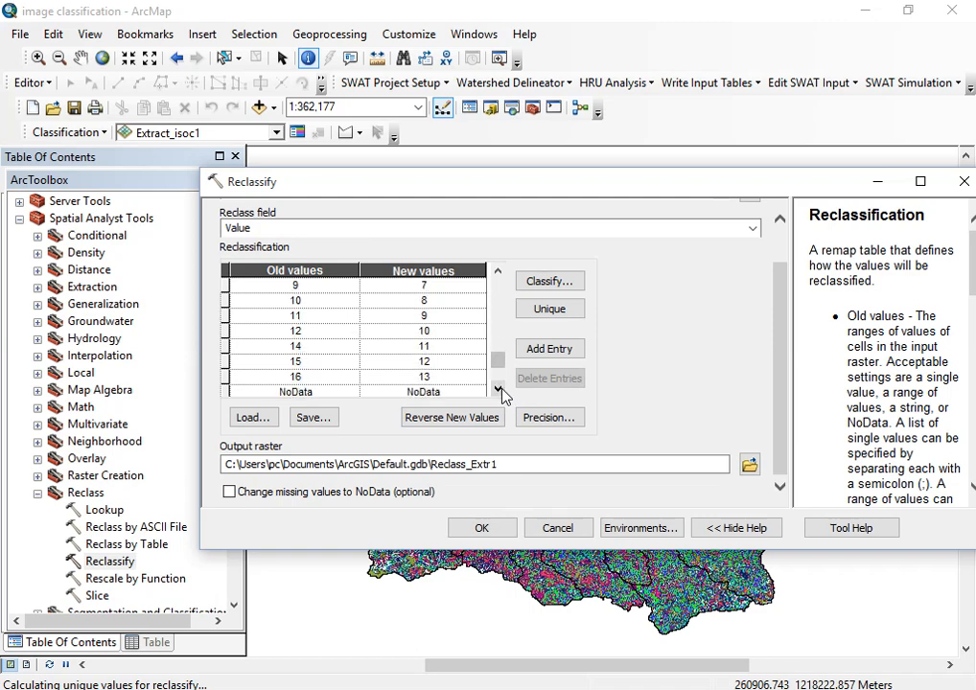
left_click(431, 363)
key("BackSpace")
double_click(444, 350)
left_click(452, 332)
left_click(429, 306)
key("BackSpace")
type("2")
left_click(497, 273)
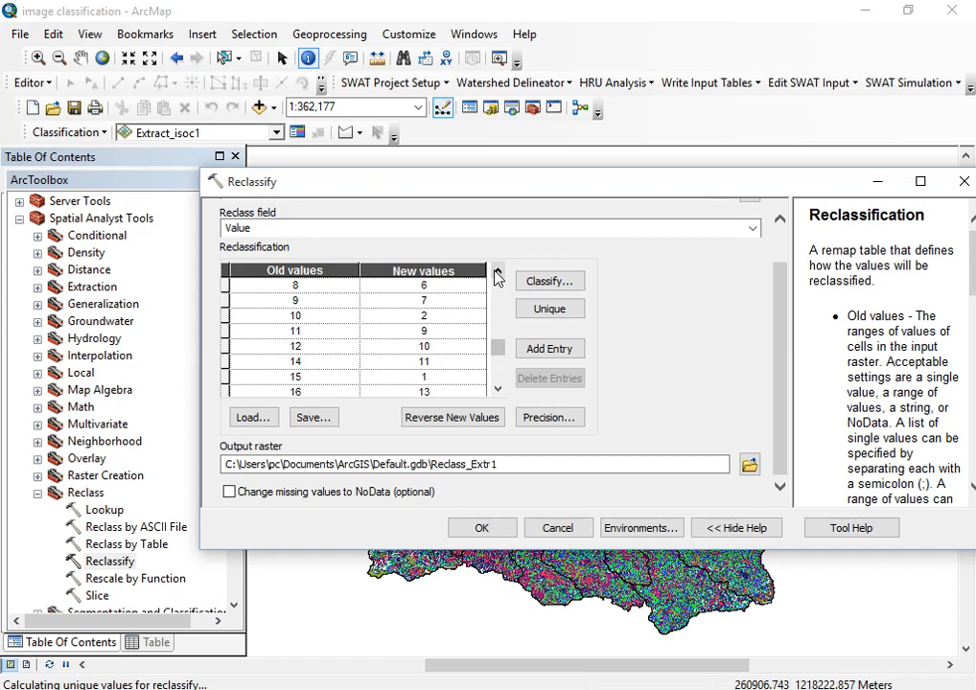
- Set the new value to 2 for old values 7 and 3 in the reclassification table
left_click(497, 272)
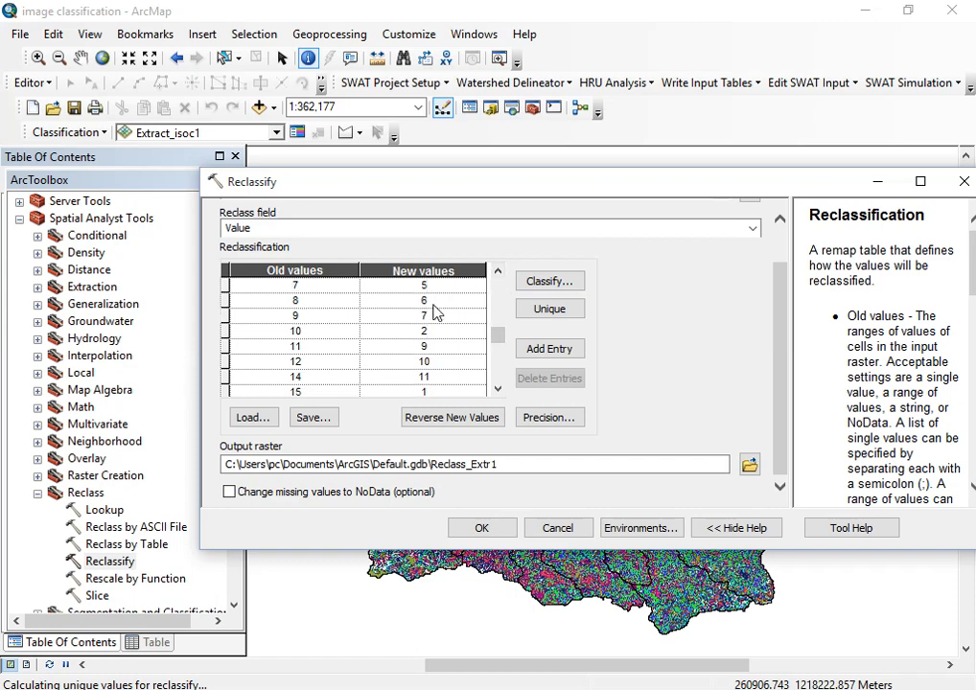
key("BackSpace")
type("2")
left_click(498, 272)
left_click(498, 272)
left_click(498, 272)
left_click(497, 273)
left_click(497, 272)
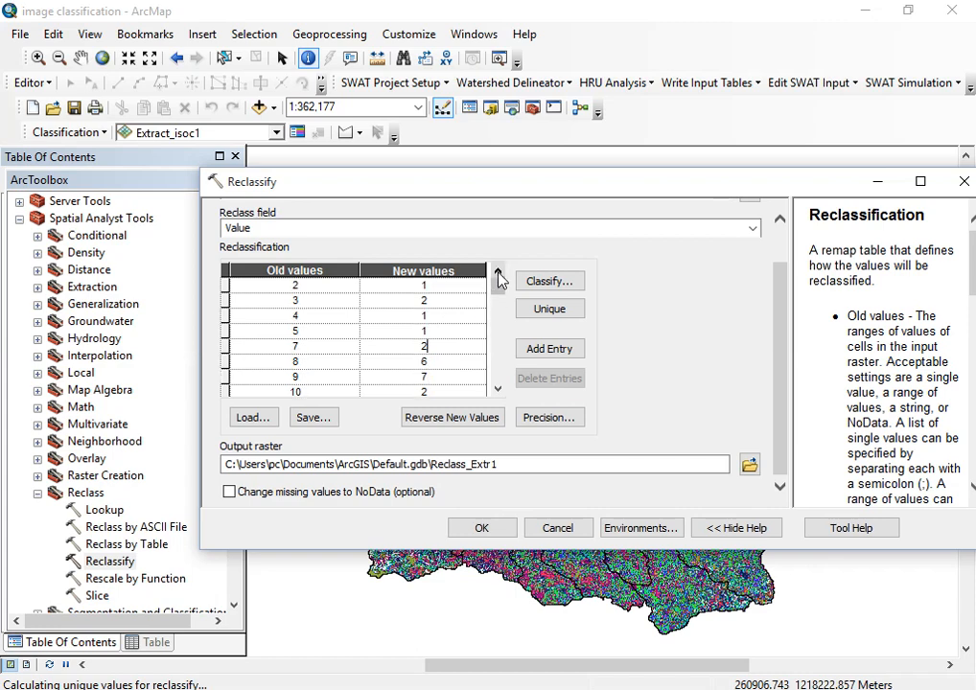
left_click(431, 302)
type("2")
- Set the new value to 3 for old values 2, 8 and 9 in the reclassification table
type("3")
key("BackSpace")
type("3")
left_click(434, 379)
key("BackSpace")
type("3")
- Set the new value to 3 for old values 11 and 14 in the reclassification table
left_click(500, 393)
left_click(500, 393)
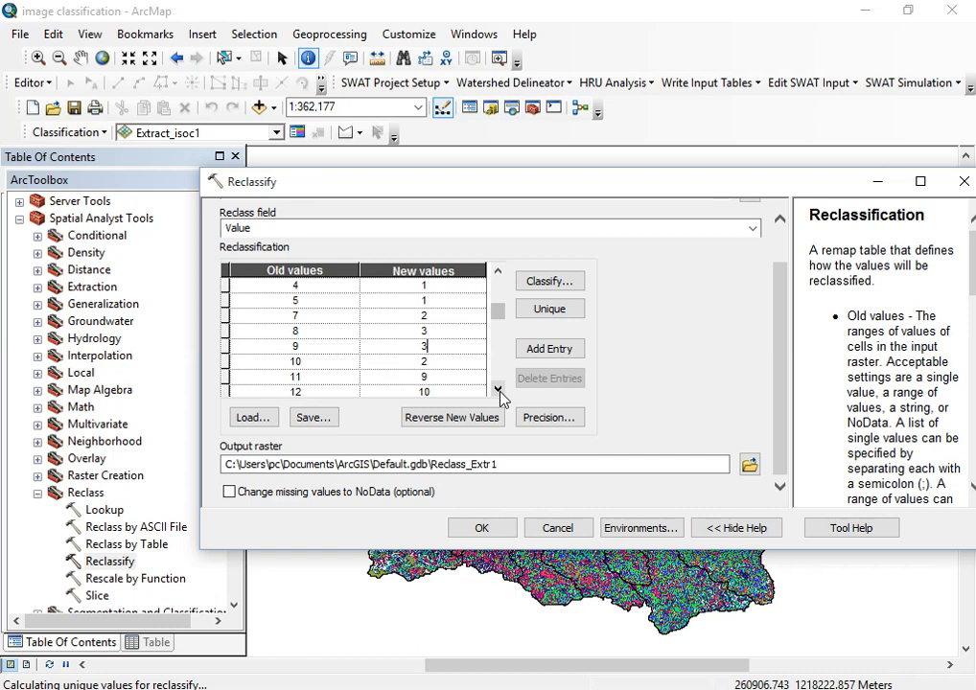
left_click(434, 382)
key("BackSpace")
type("3")
left_click(496, 388)
left_click(497, 388)
left_click(433, 380)
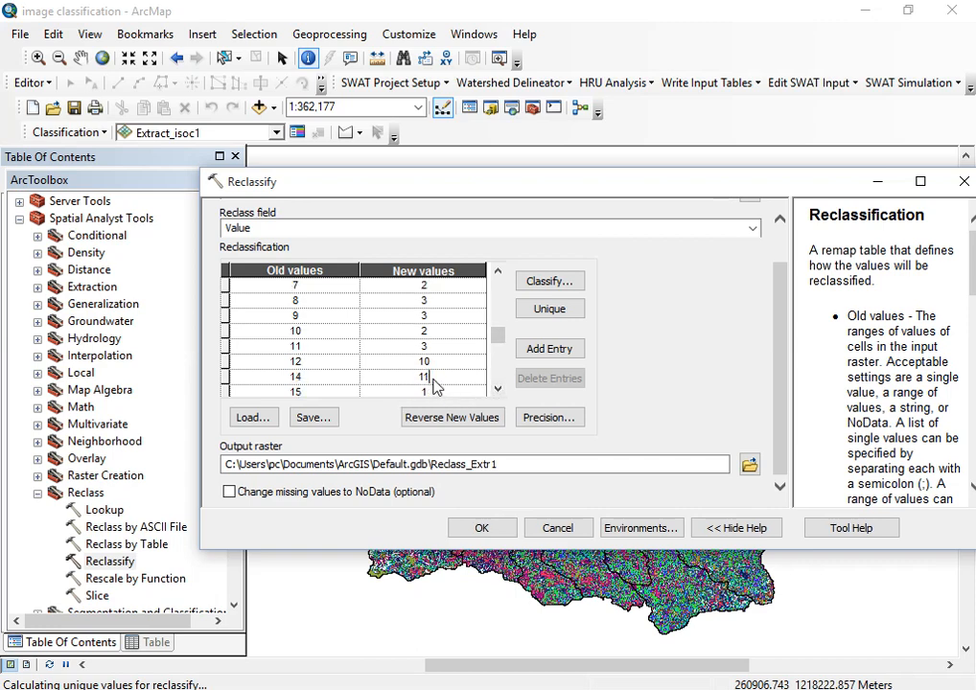
key("BackSpace")
key("BackSpace")
type("3")
- Set the new value to 4 for old value 16 and to 5 for old value 12 in the reclassification table
left_click(498, 389)
left_click(498, 388)
left_click(498, 389)
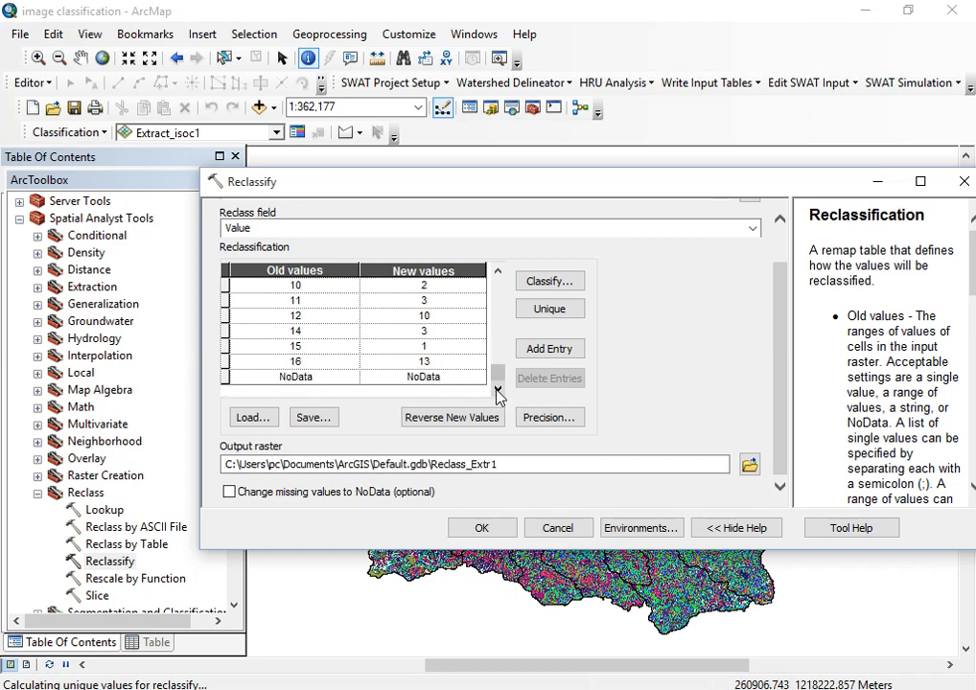
left_click(432, 372)
key("BackSpace")
key("BackSpace")
type("4")
left_click(497, 275)
left_click(497, 275)
left_click(498, 275)
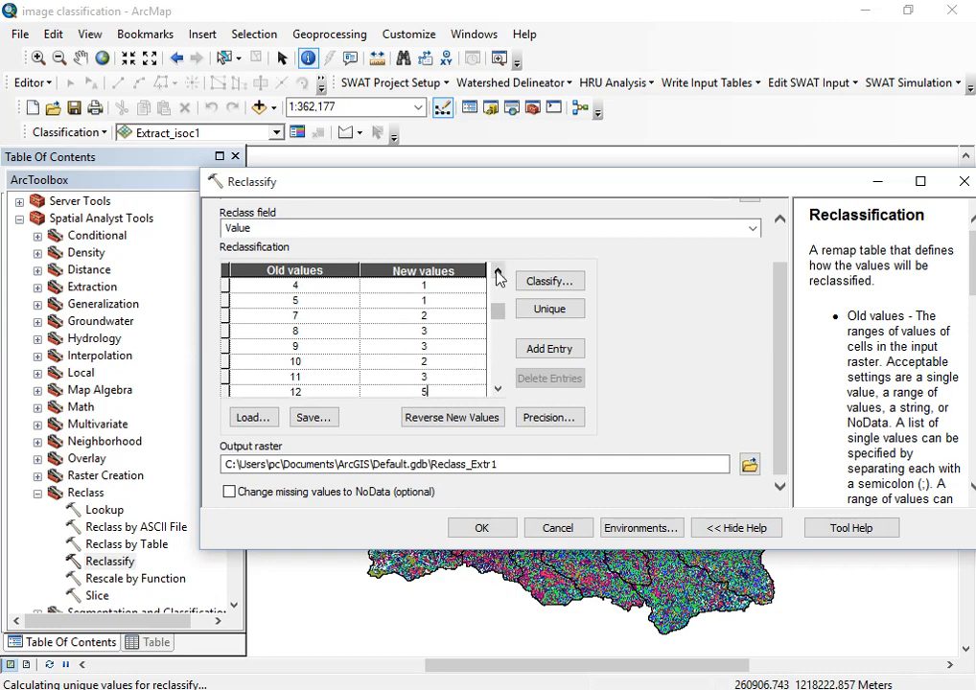
left_click(497, 276)
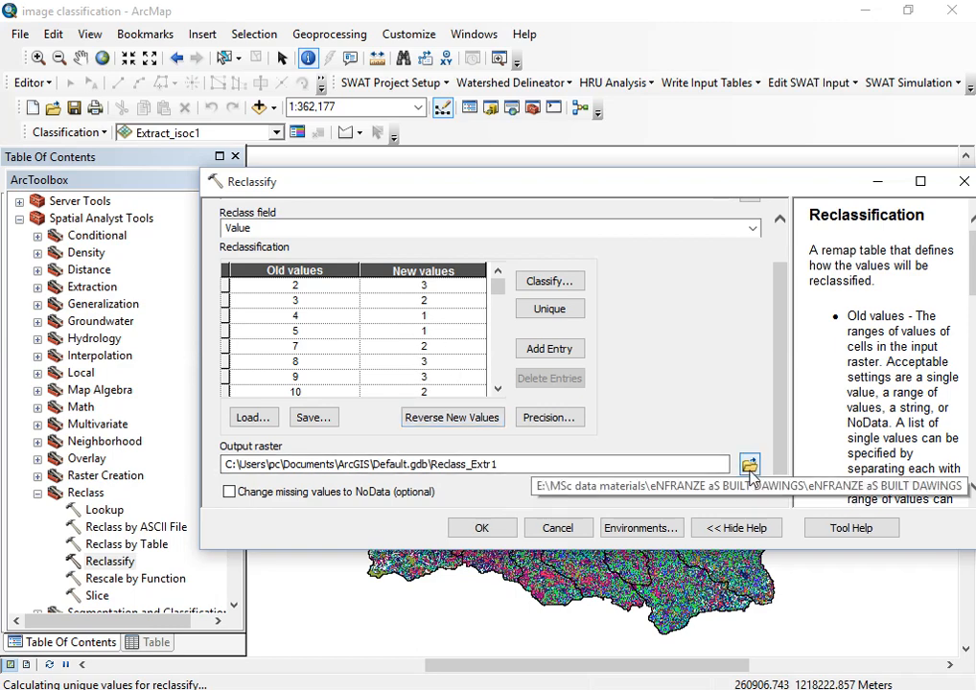
left_click(563, 288)
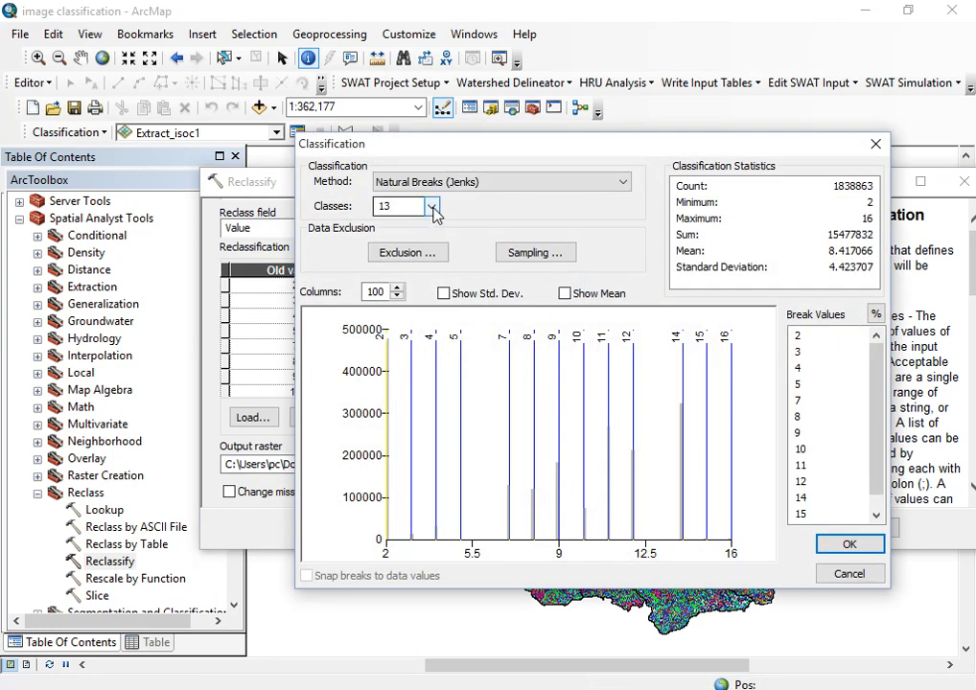
left_click(874, 144)
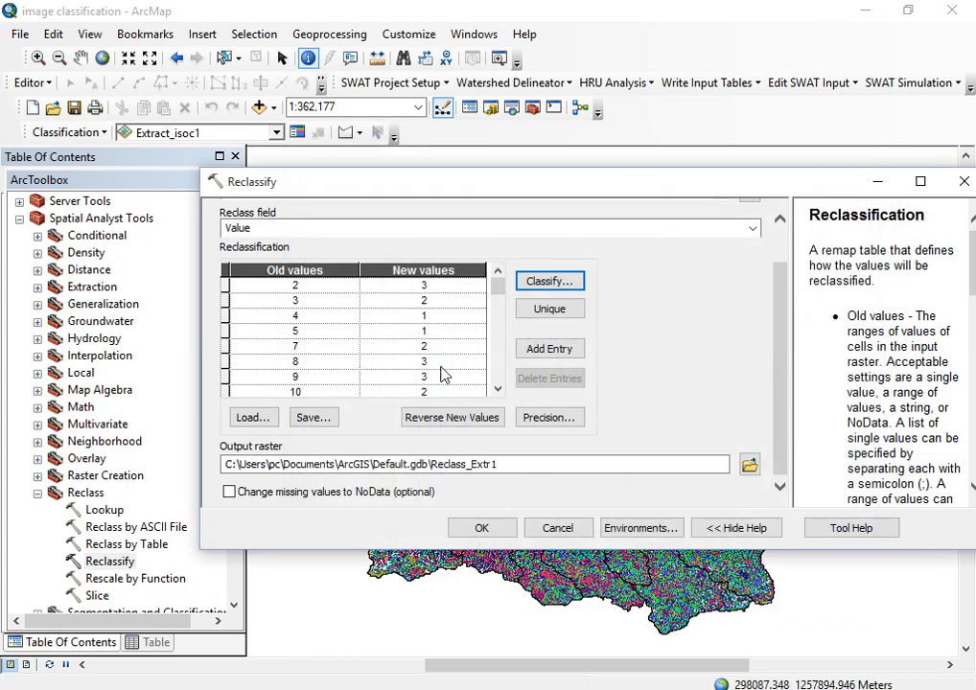
- Set the output raster to resampled_image in the New Folder_image folder on the Desktop
left_click(749, 467)
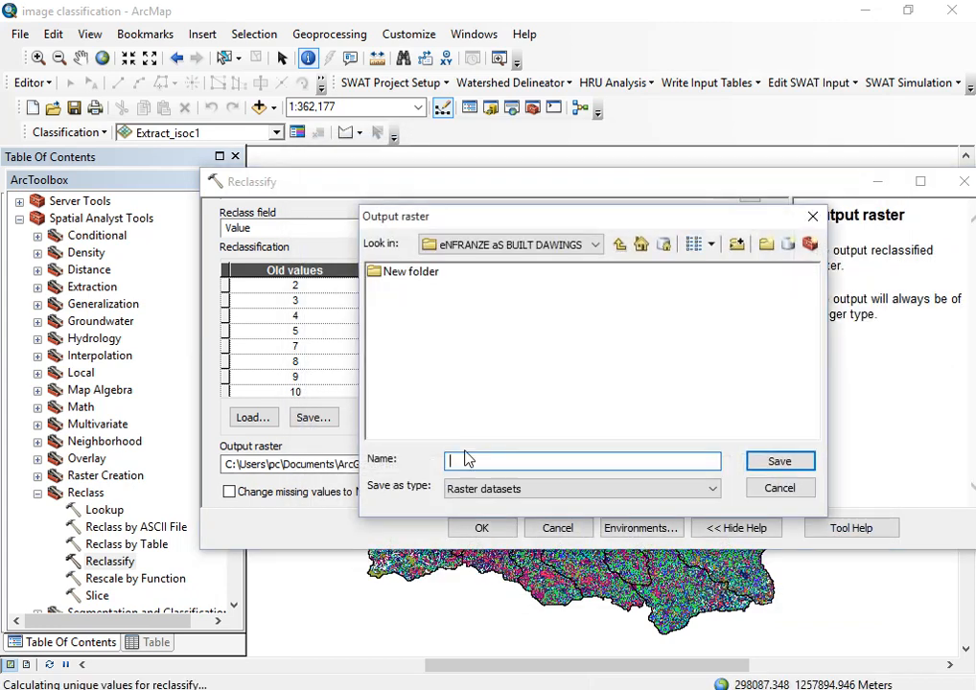
left_click(595, 246)
scroll(506, 487, "up", 10)
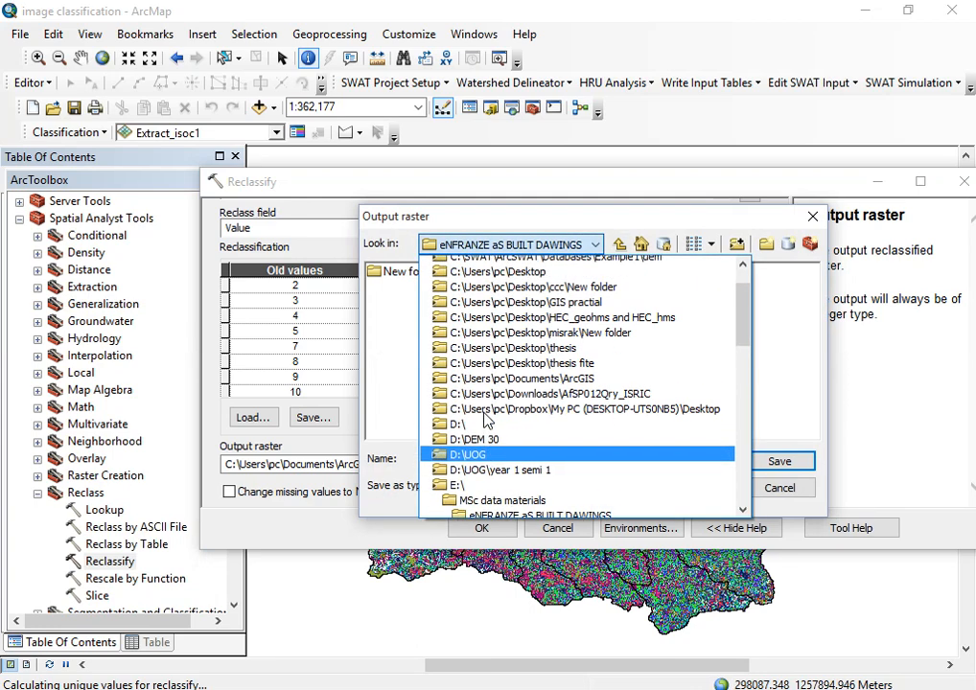
scroll(506, 487, "down", 3)
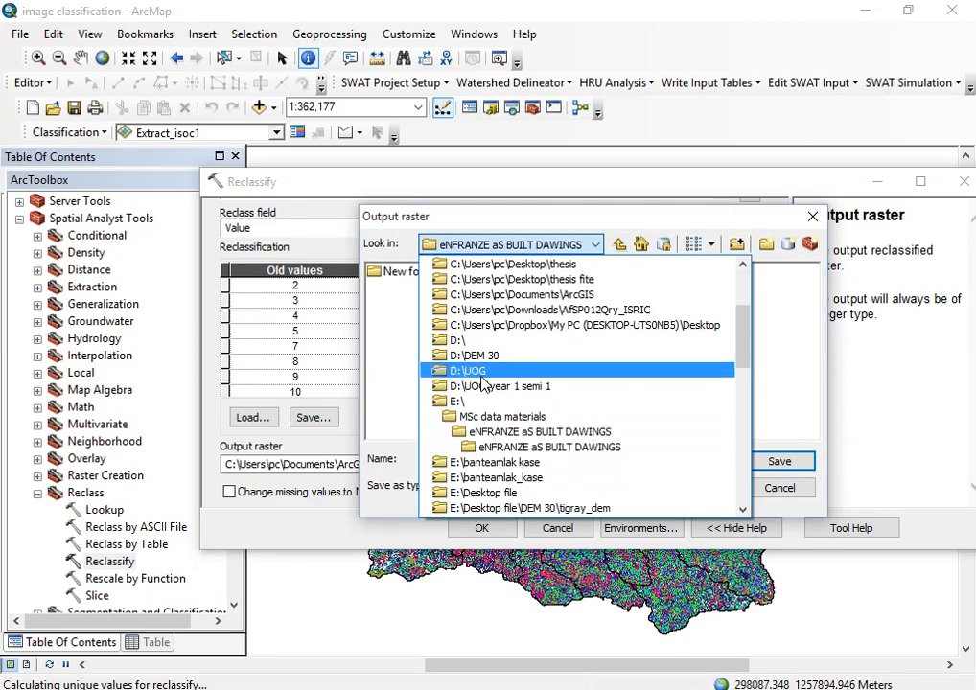
scroll(565, 311, "up", 2)
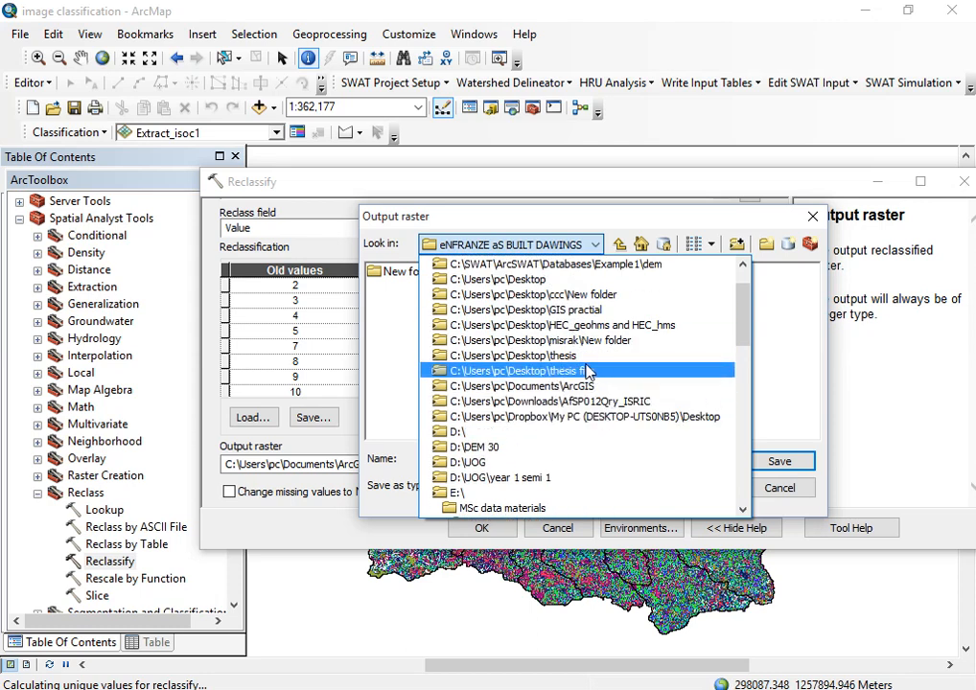
left_click(562, 282)
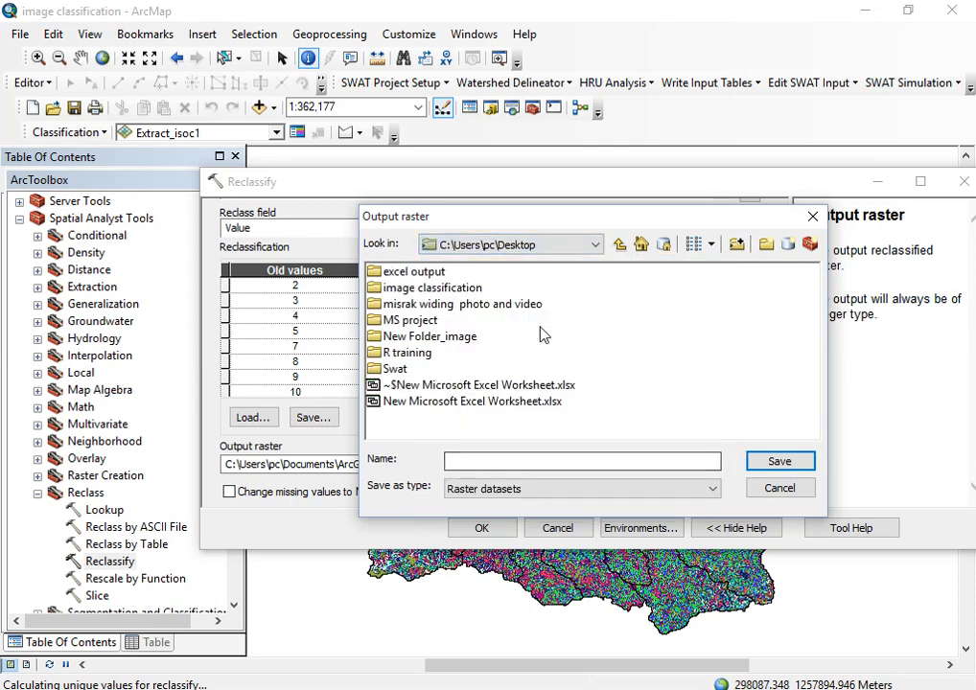
double_click(422, 337)
left_click(494, 464)
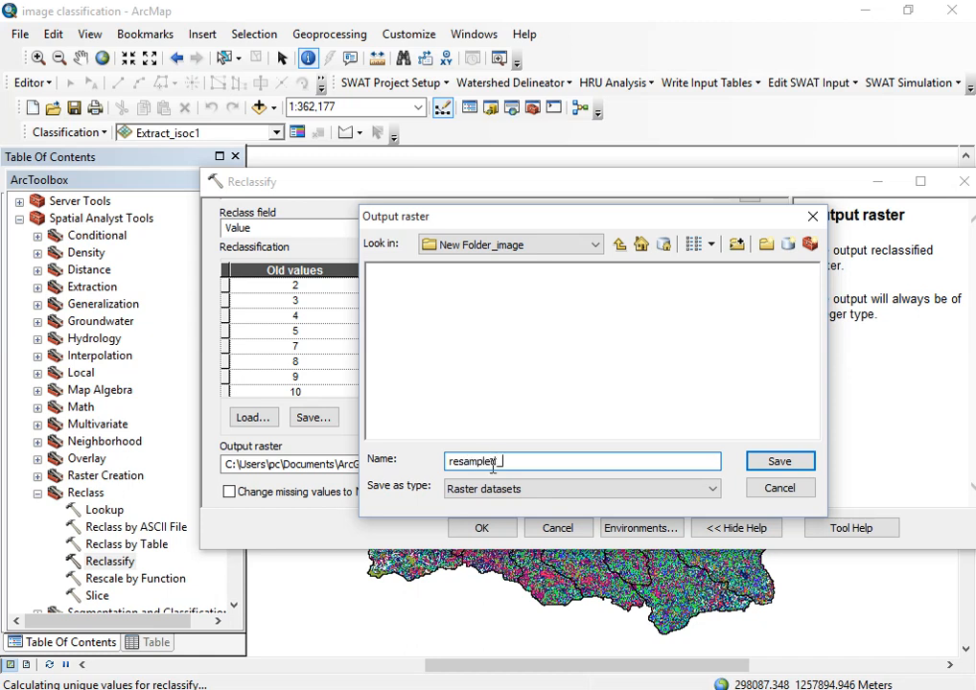
key("Return")
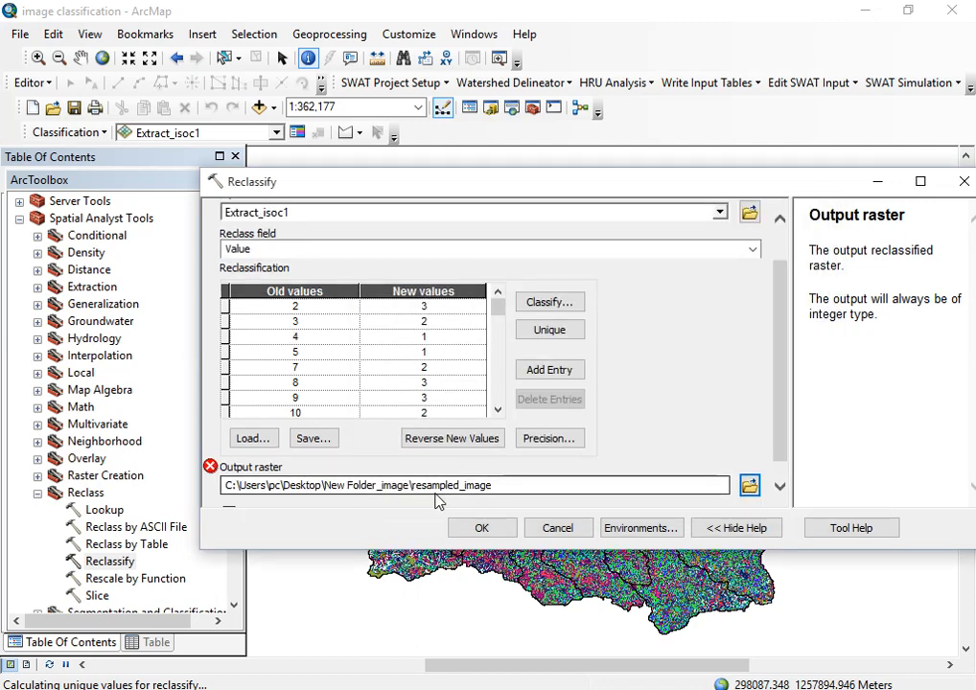
- Run Reclassify with the output raster renamed to resam_image and missing values changed to NoData
left_click(461, 486)
key("BackSpace")
key("BackSpace")
key("BackSpace")
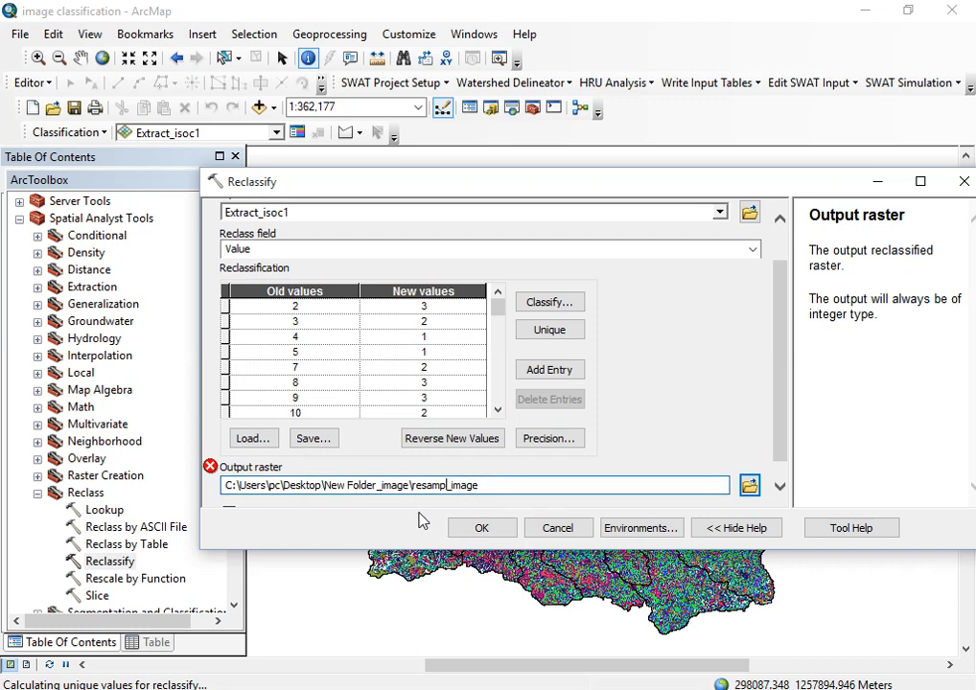
key("BackSpace")
left_click(491, 504)
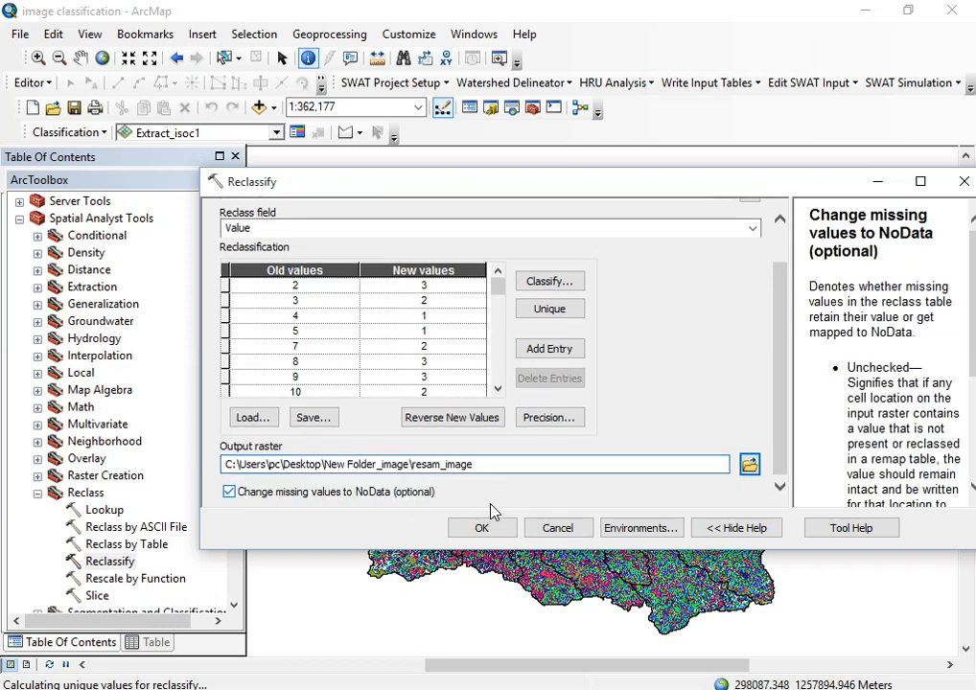
left_click(483, 529)
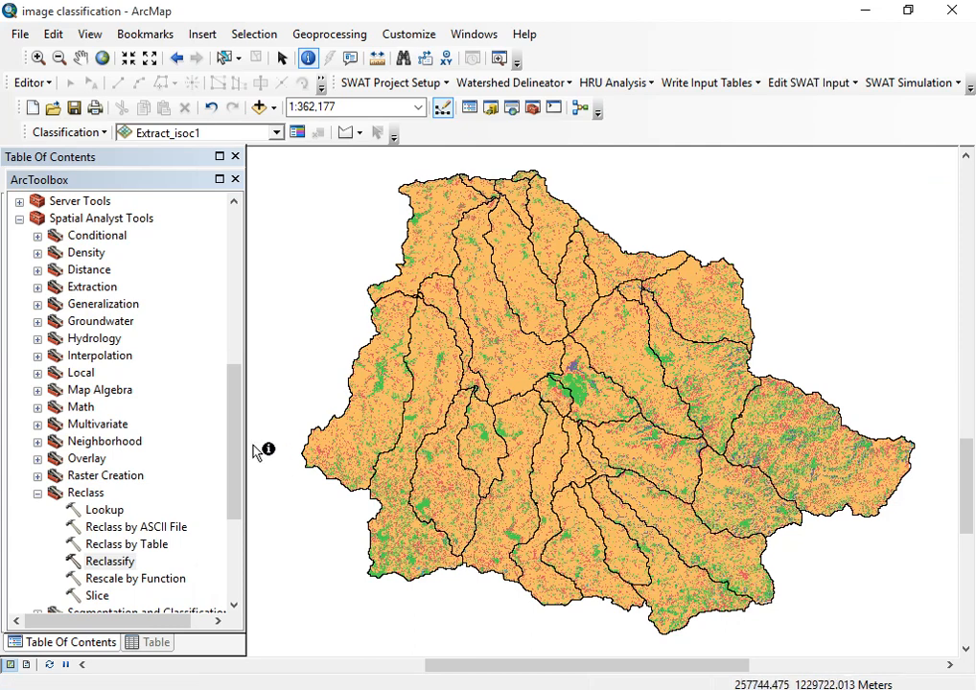
- Close ArcToolbox and hide the Extract_isoc1 and Subbasin174 layers so only resam_image is displayed
left_click(151, 645)
left_click(235, 156)
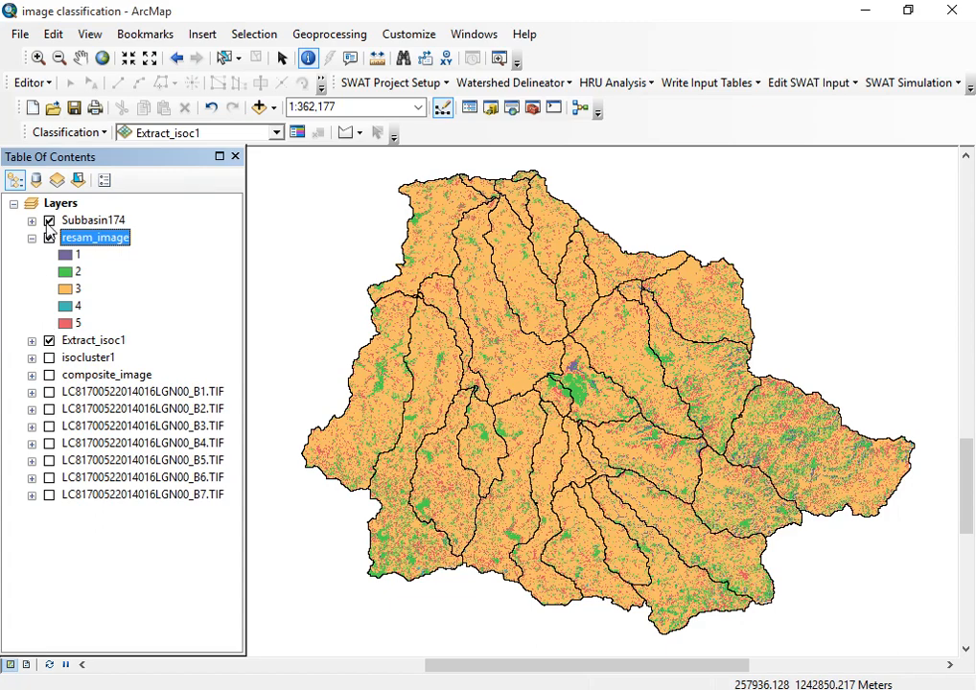
left_click(49, 340)
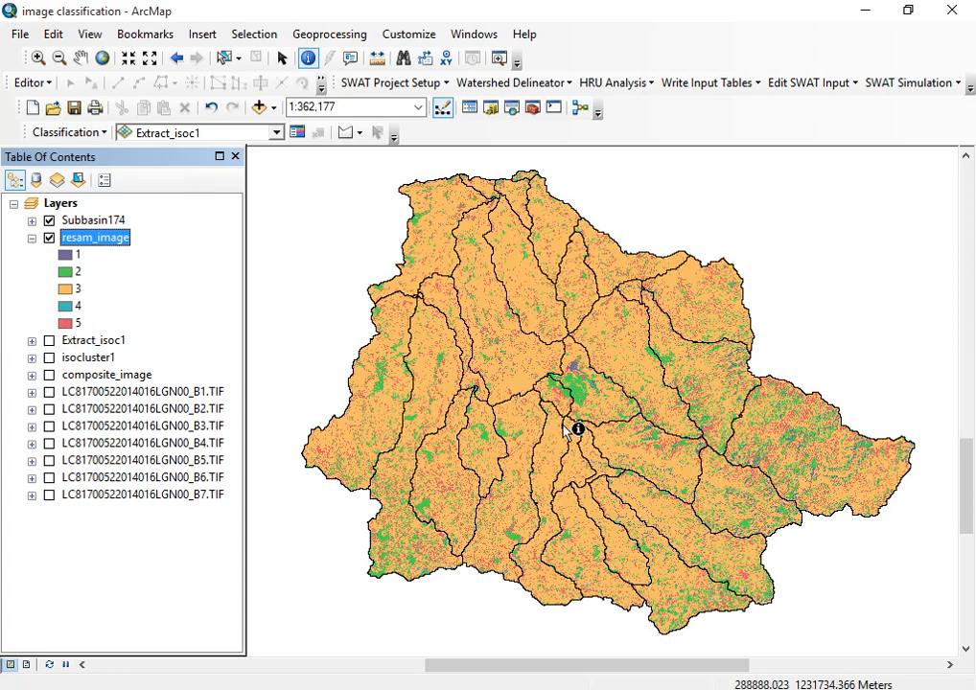
scroll(547, 431, "up", 2)
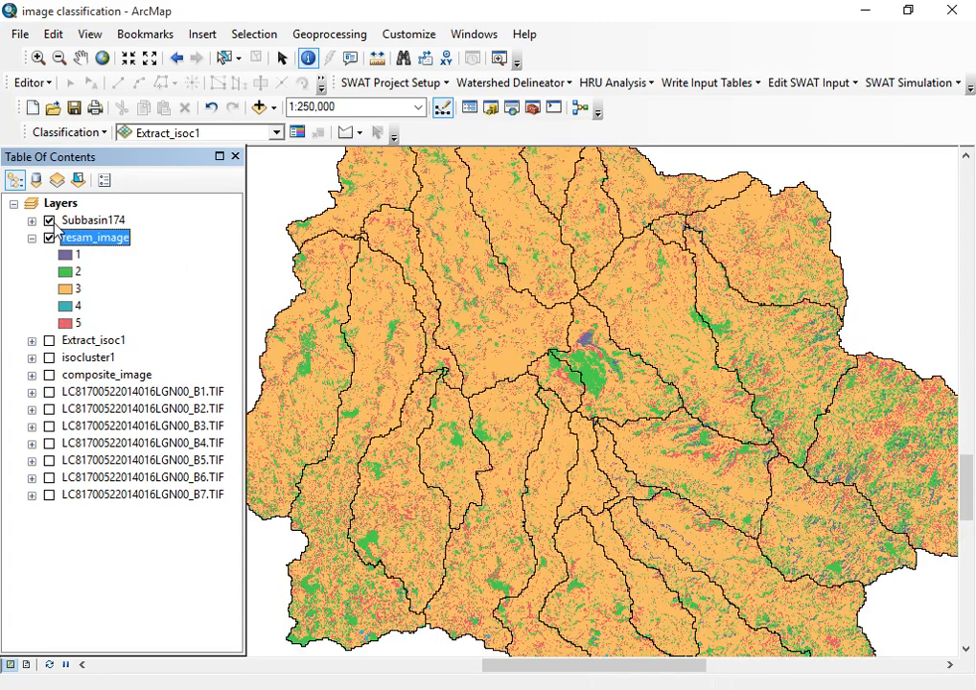
left_click(49, 221)
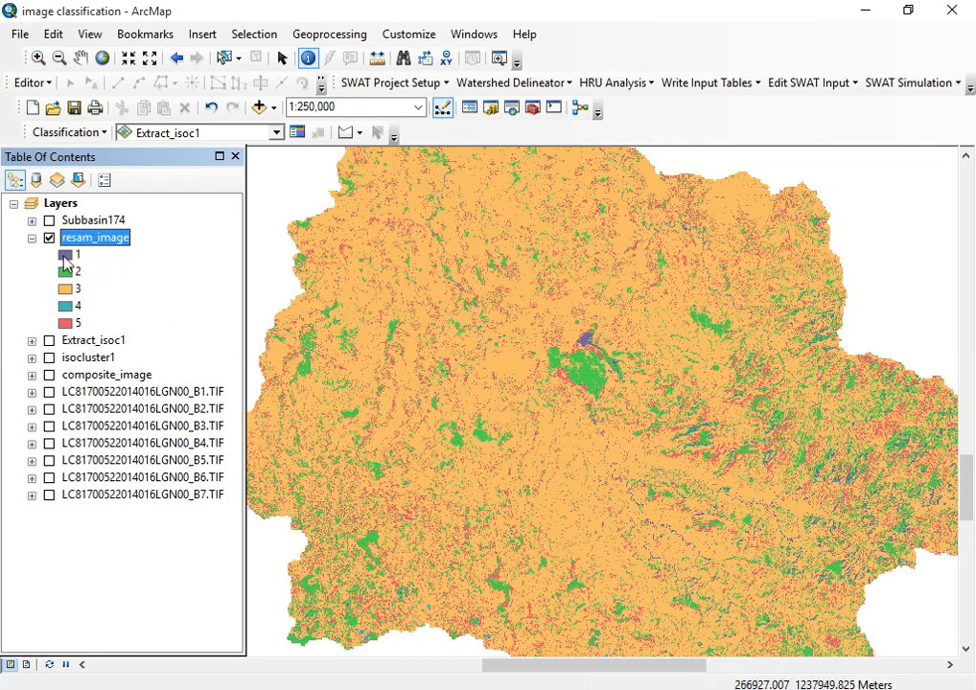
scroll(585, 345, "up", 5)
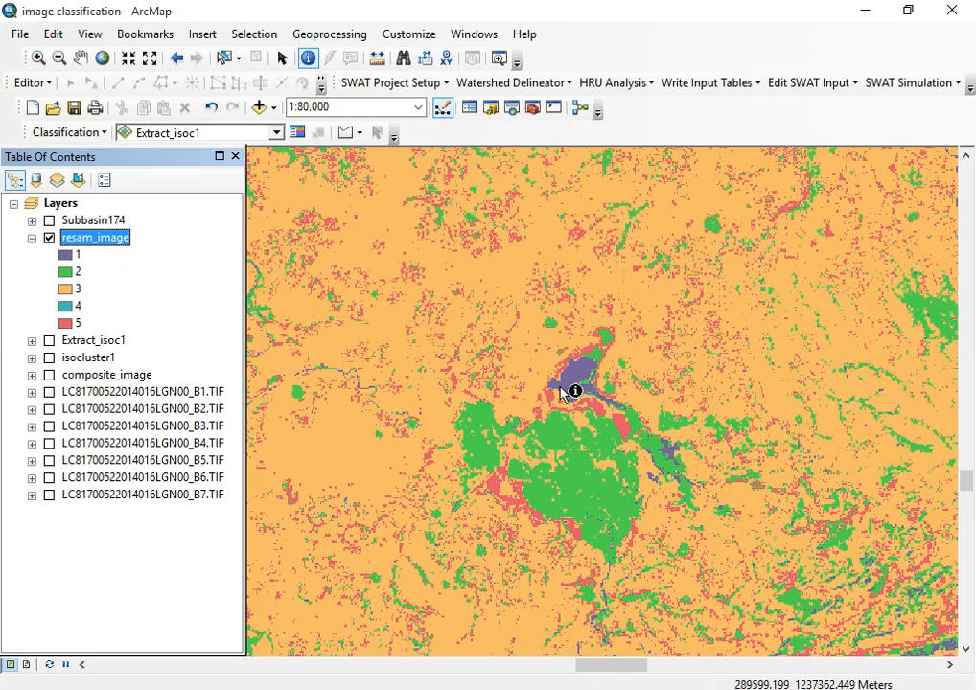
- Change the colour of class 4 in the resam_image layer to dark red
double_click(65, 305)
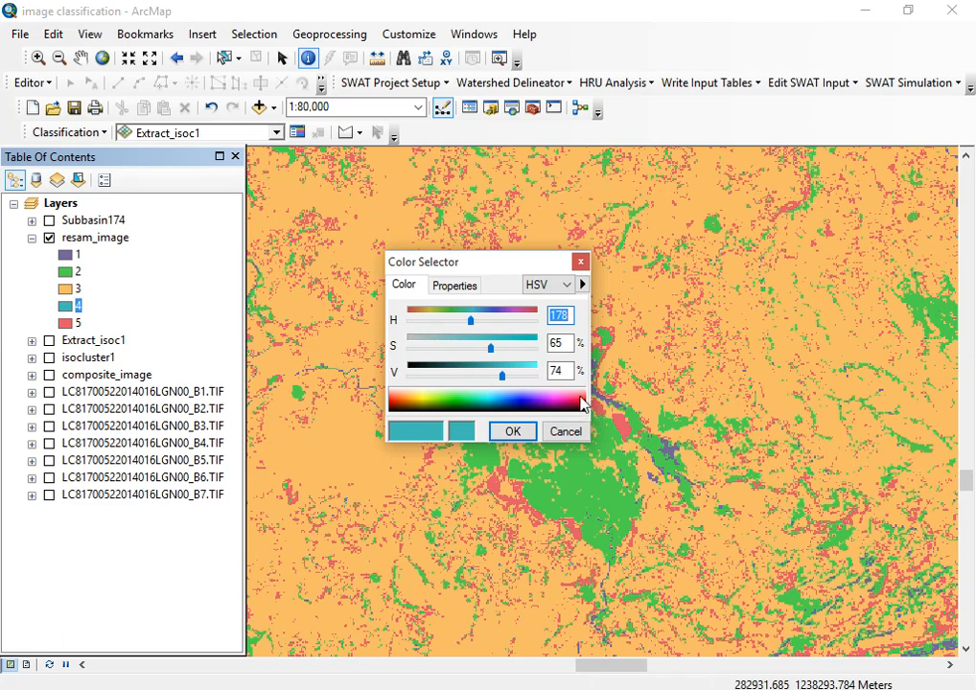
left_click(579, 403)
left_click(577, 406)
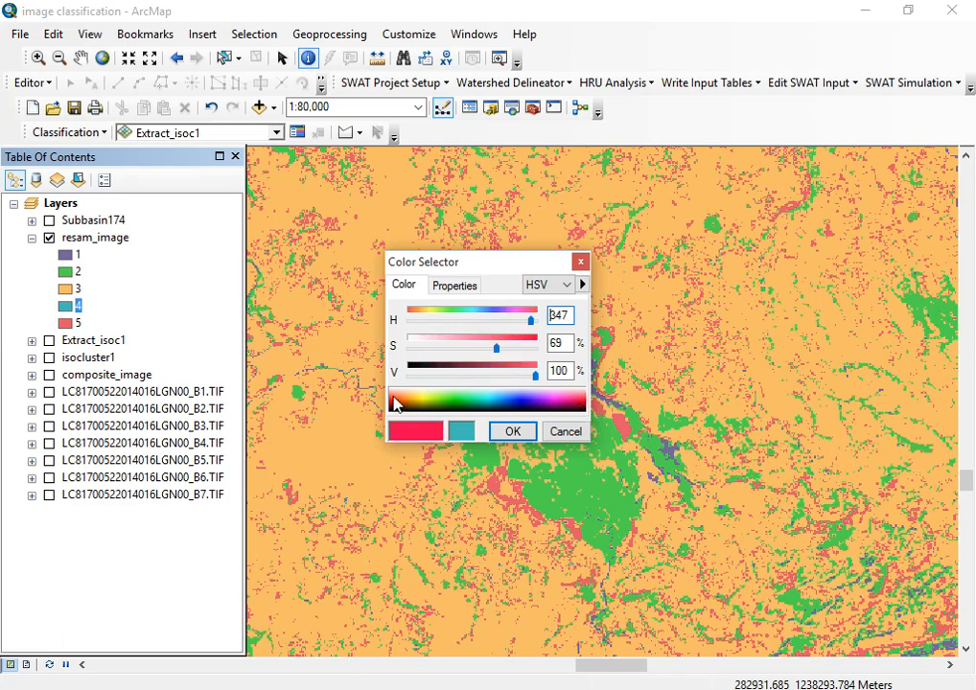
left_click(395, 404)
left_click(398, 404)
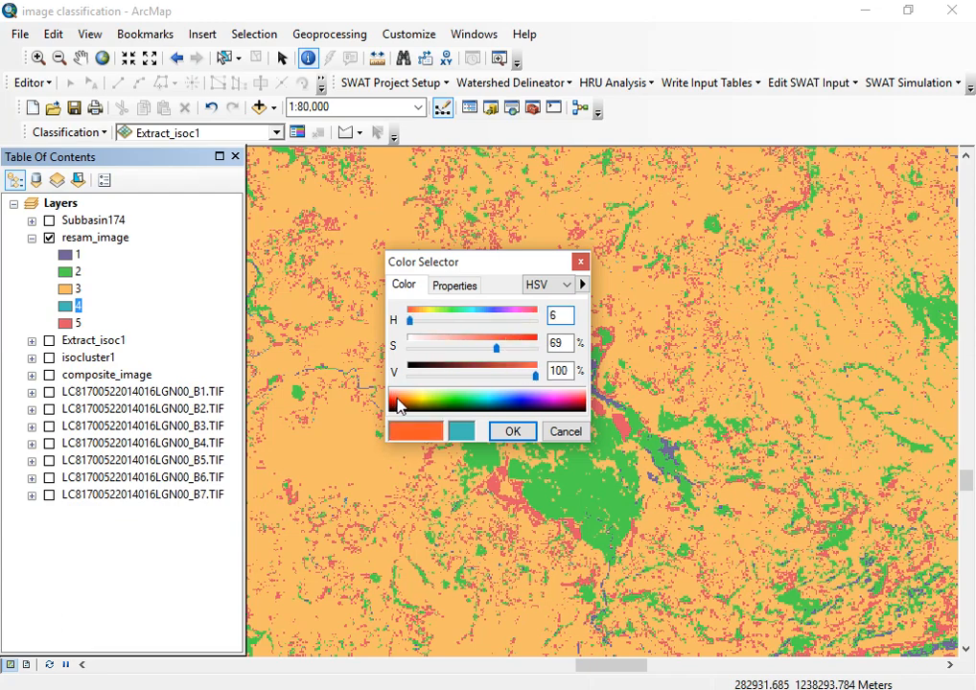
left_click(394, 404)
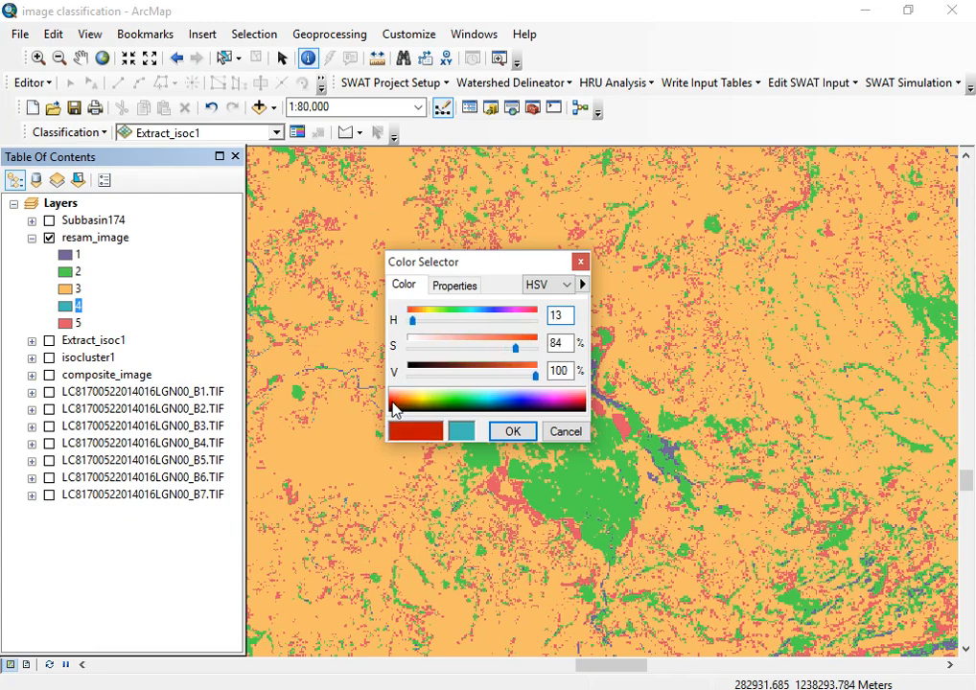
left_click(513, 433)
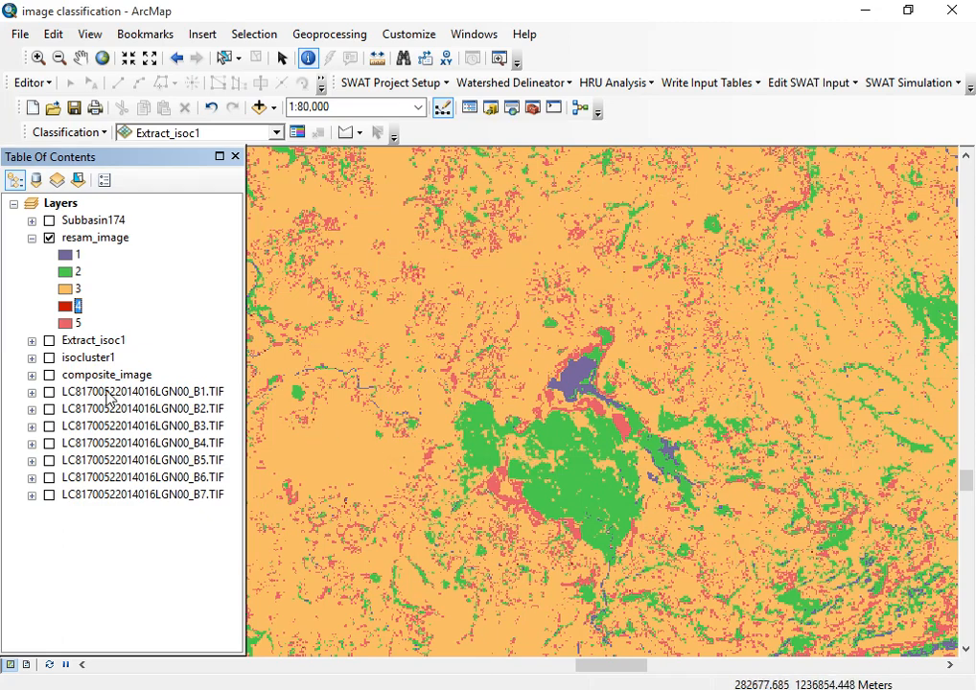
- Change the colour of class 5 in the resam_image layer to bright green
left_click(65, 323)
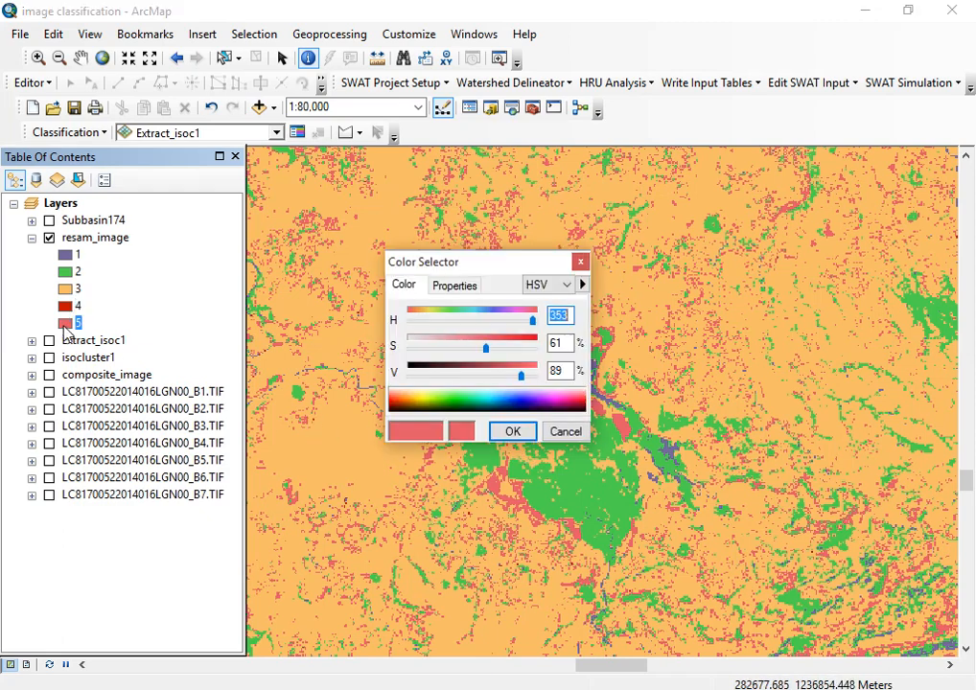
left_click(442, 406)
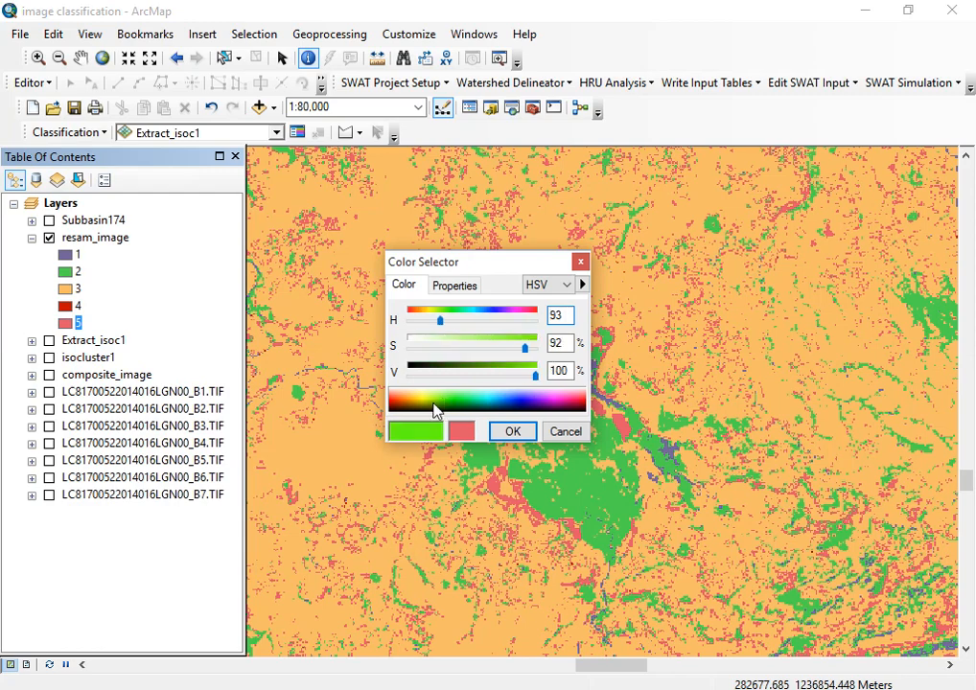
left_click(511, 431)
scroll(527, 427, "up", 3)
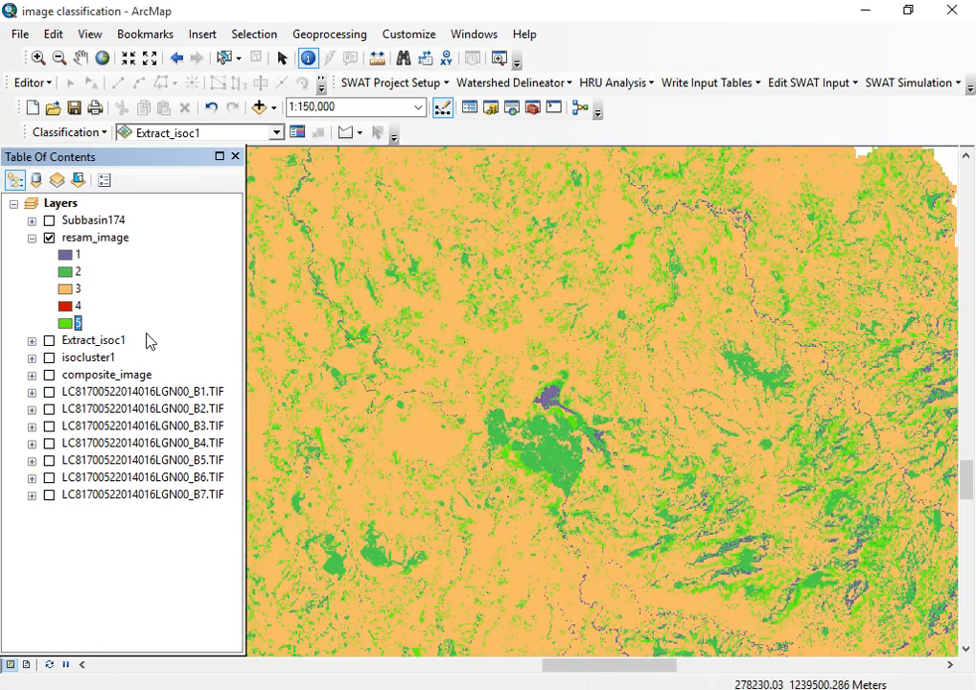
- Zoom to the full extent of the resam_image layer and centre it in the map view
left_click(96, 239)
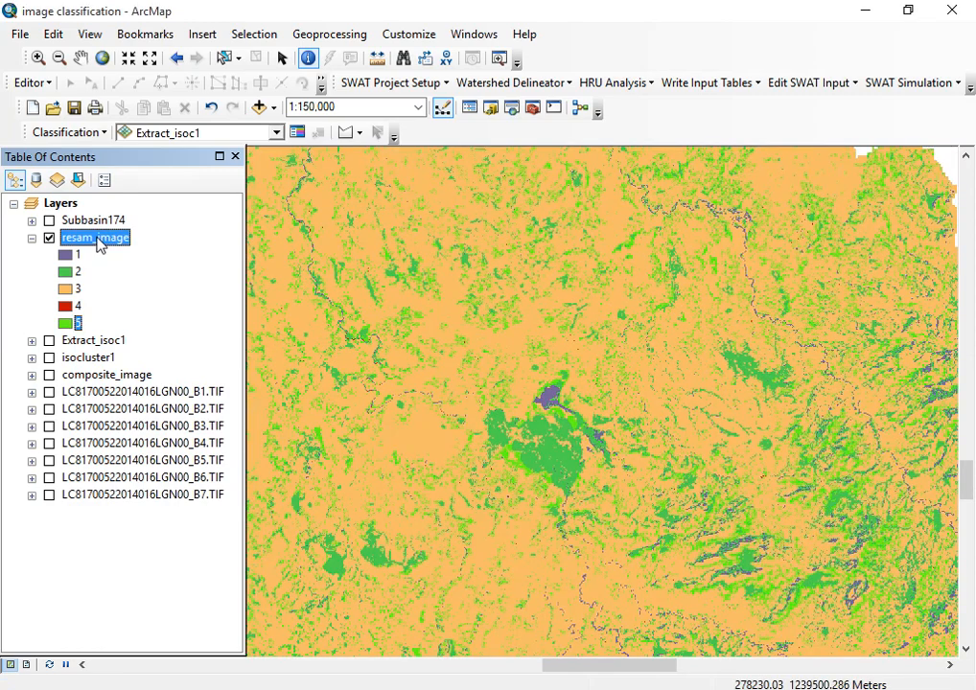
right_click(96, 239)
left_click(184, 339)
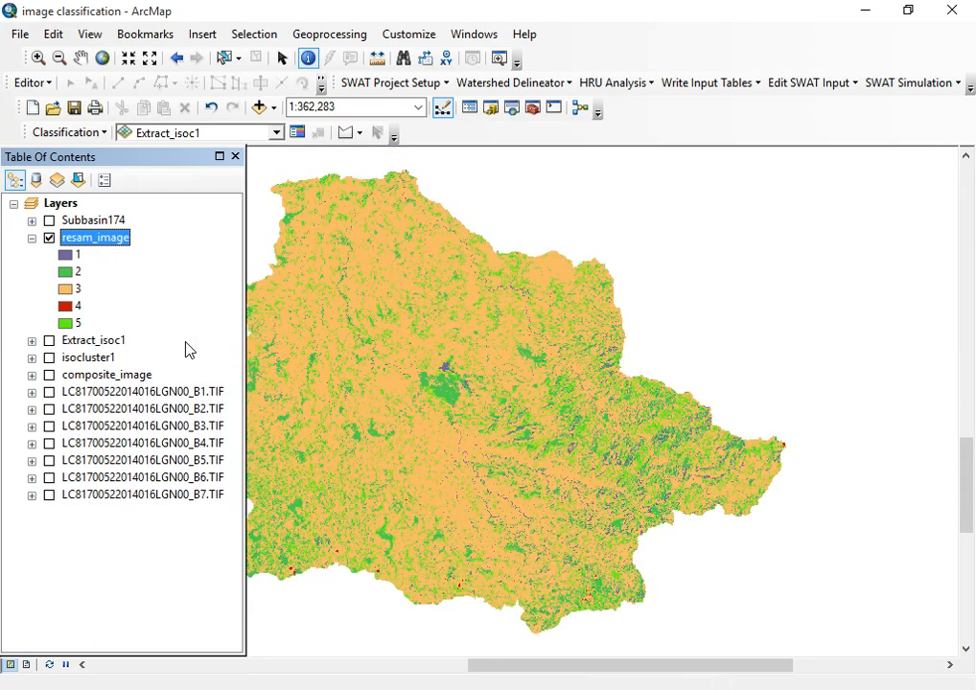
left_click_drag(498, 671, 471, 674)
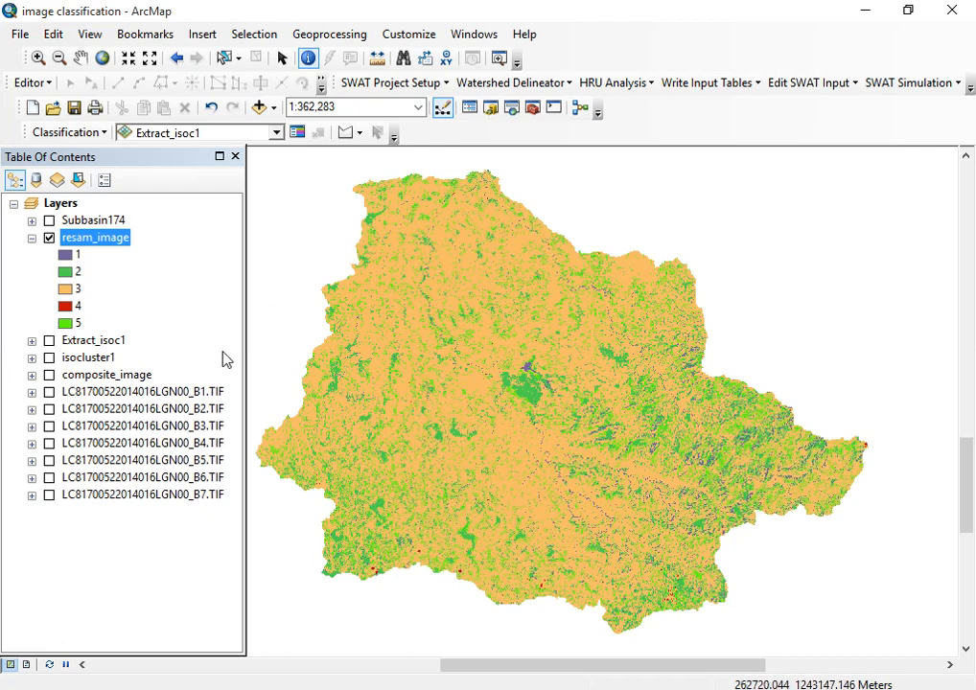
left_click(106, 341)
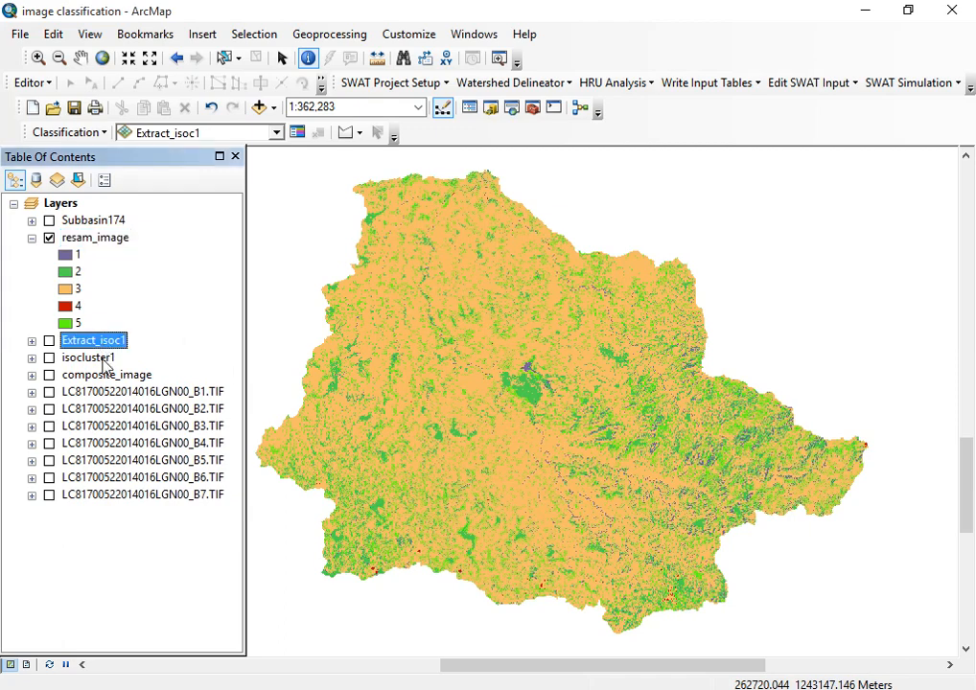
left_click(104, 358)
left_click(104, 375)
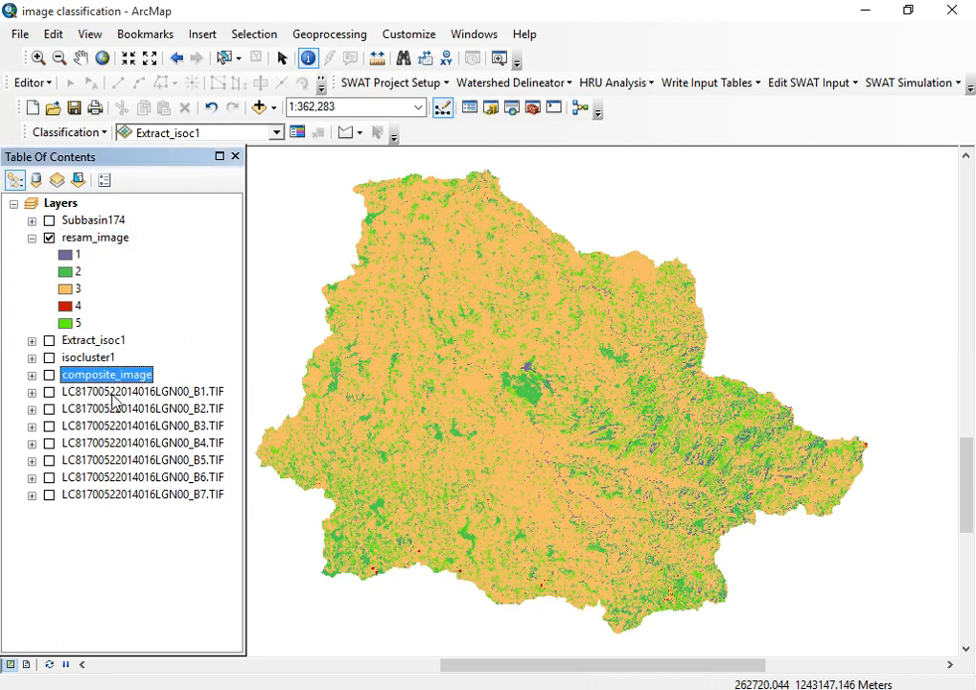
left_click(113, 393)
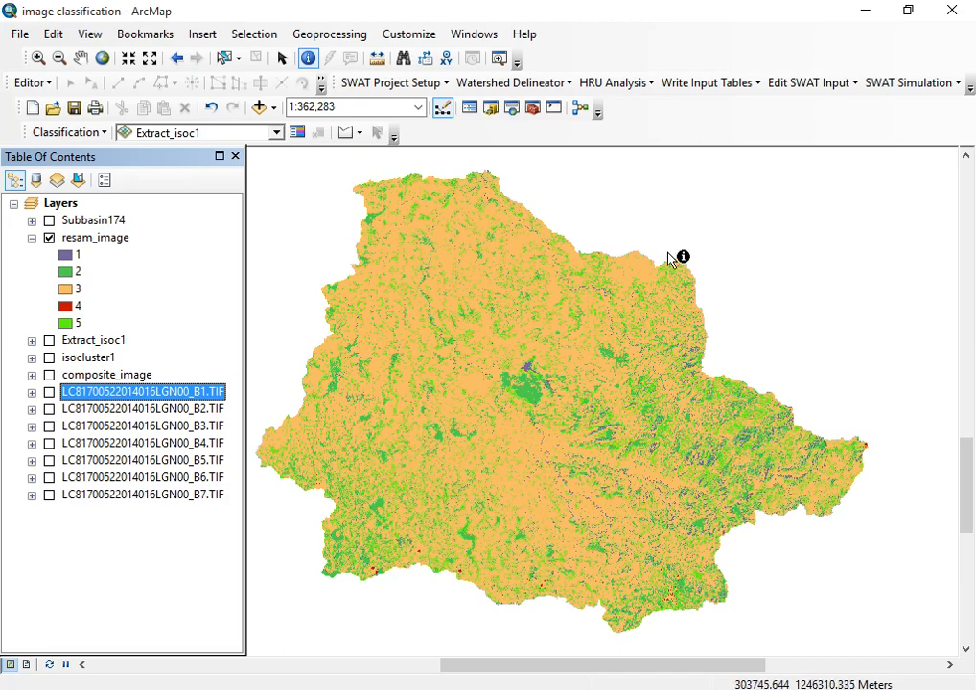
- Turn on the Extract_isoc1 layer, expand its class legend, and hide resam_image to view the original cluster classes
left_click(49, 342)
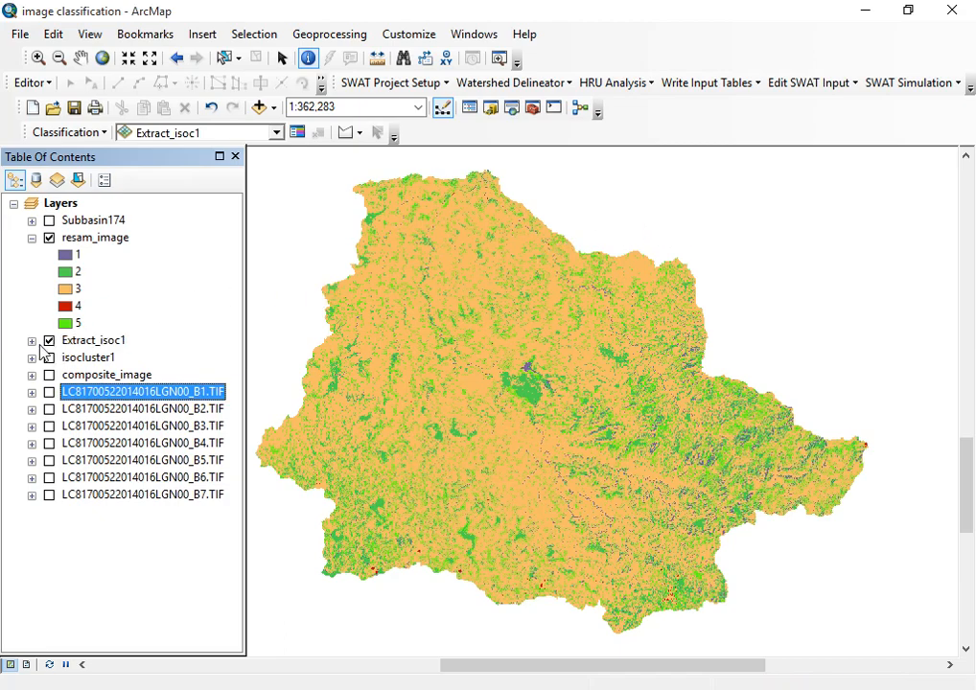
left_click(32, 341)
left_click(49, 238)
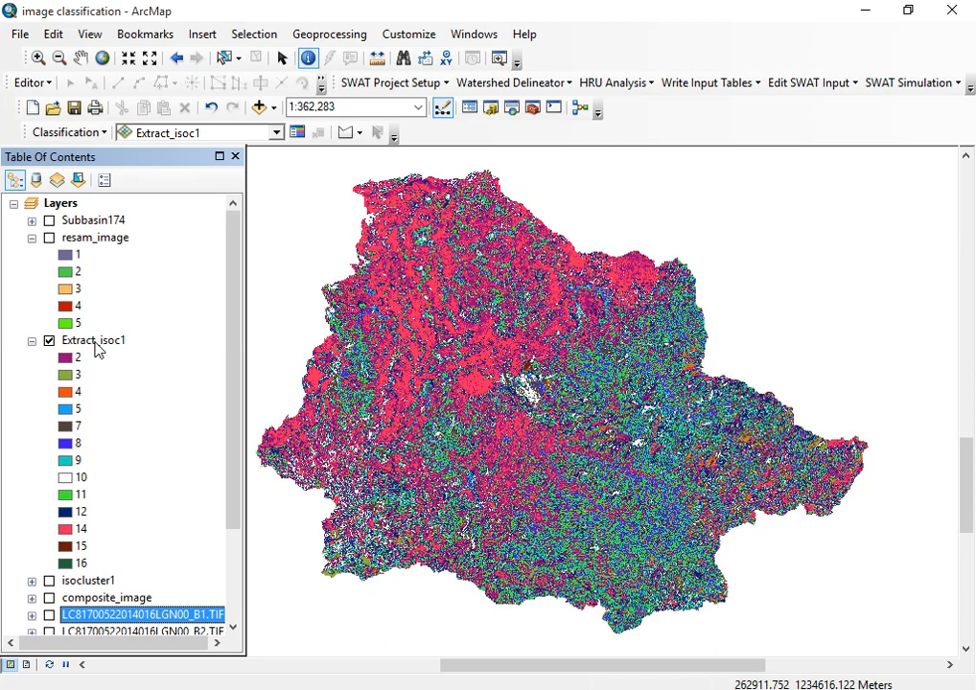
- Display the resam_image layer again over Extract_isoc1 and collapse the Extract_isoc1 class legend
left_click(96, 239)
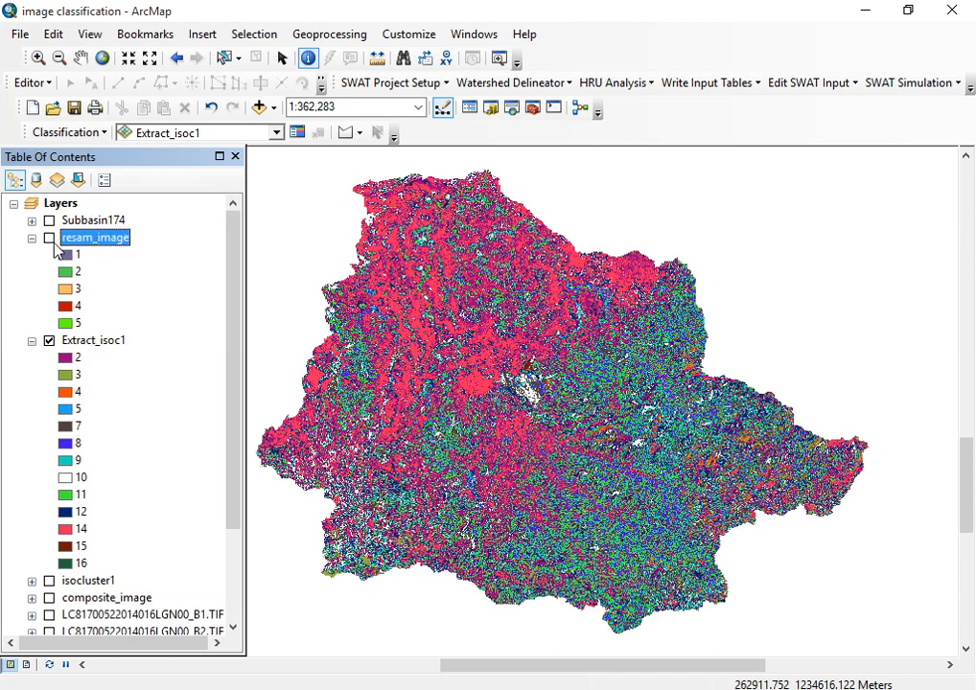
left_click(49, 238)
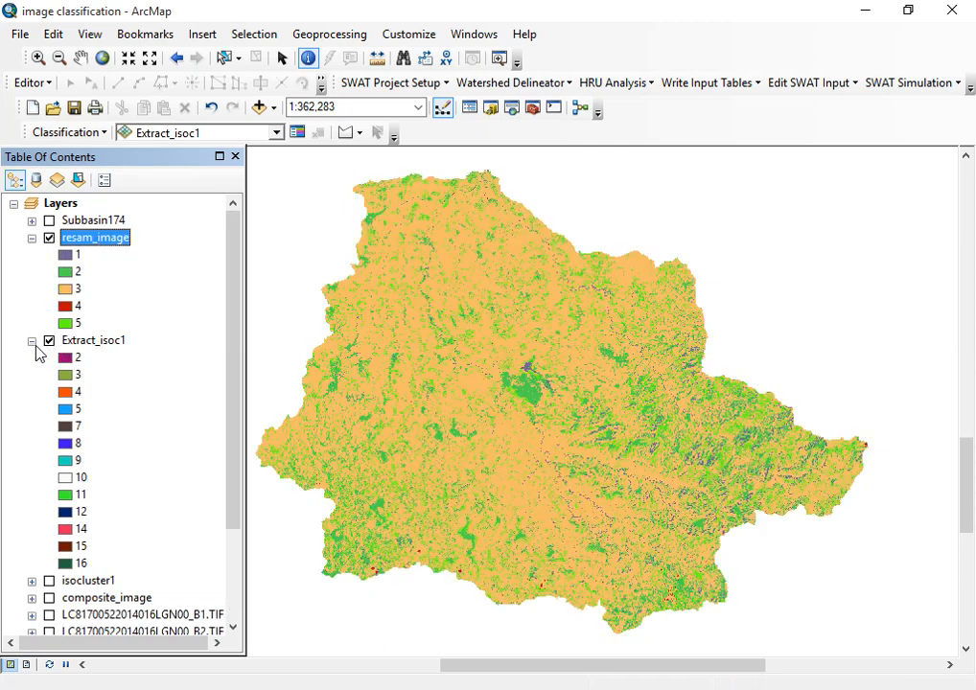
left_click(31, 342)
left_click(94, 343)
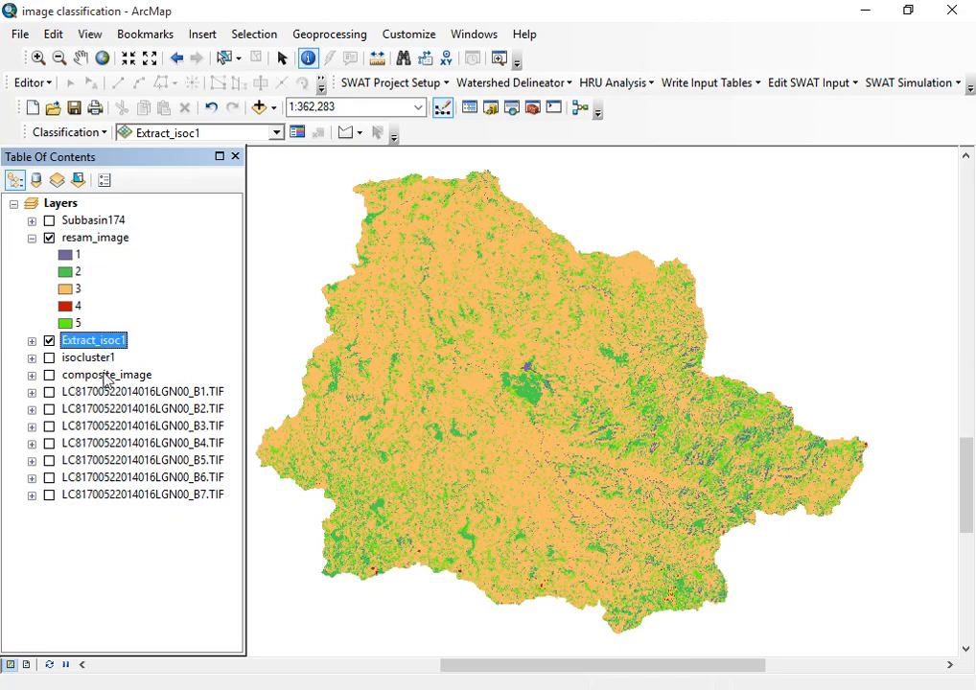
left_click(96, 359)
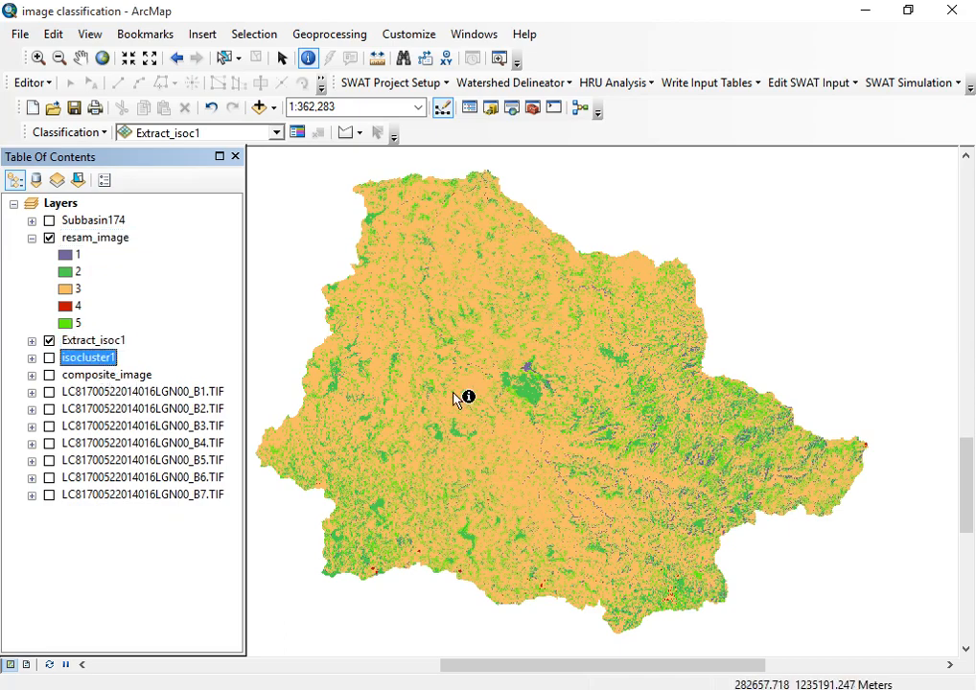
scroll(442, 433, "up", 1)
scroll(446, 431, "down", 1)
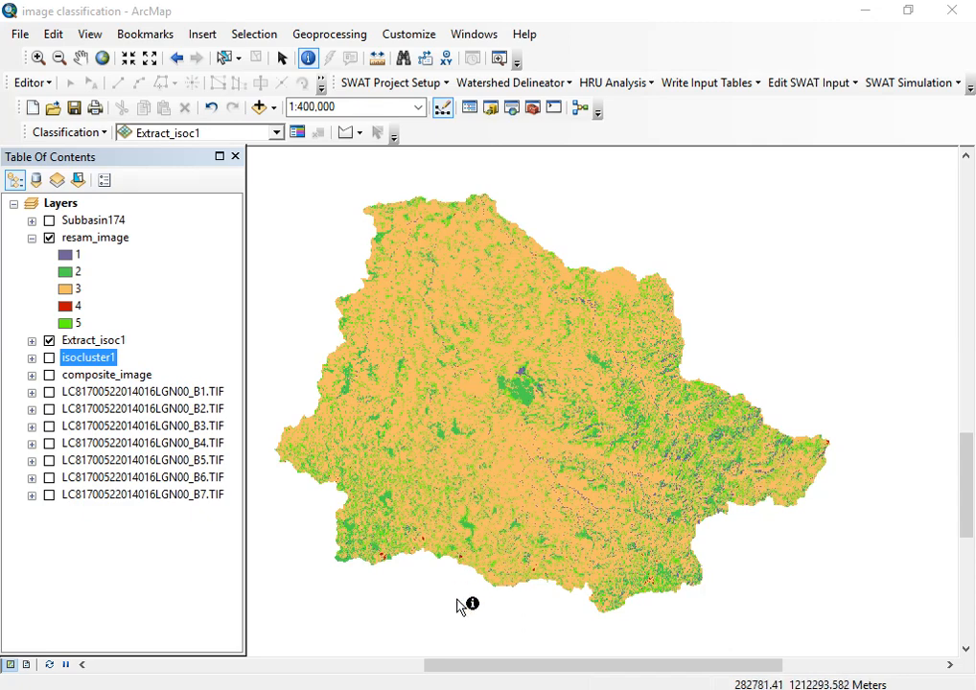
mouse_move(395, 689)
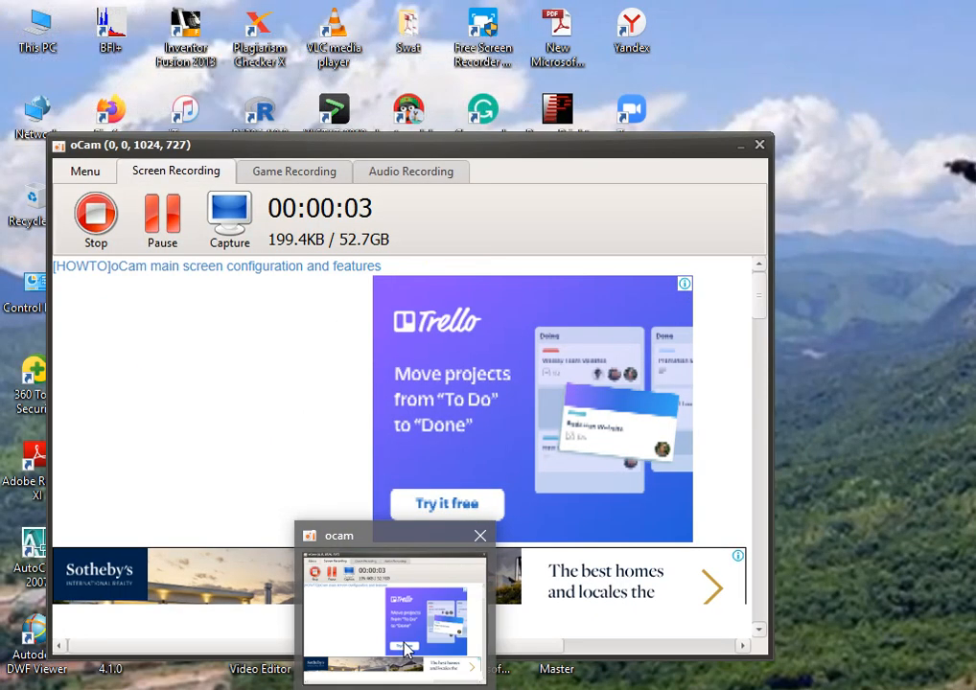
left_click(395, 609)
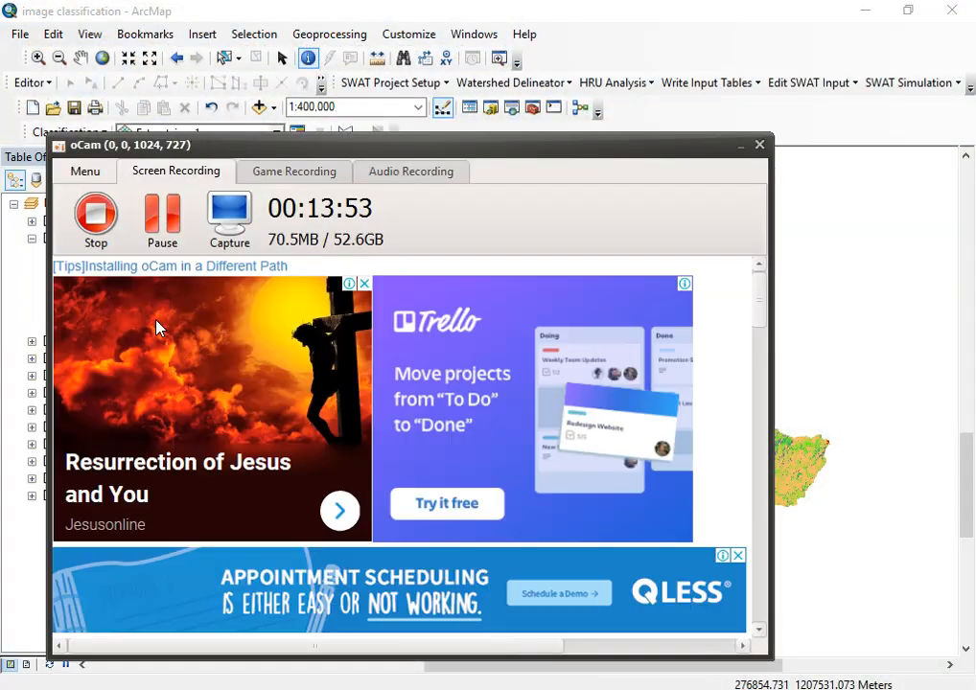